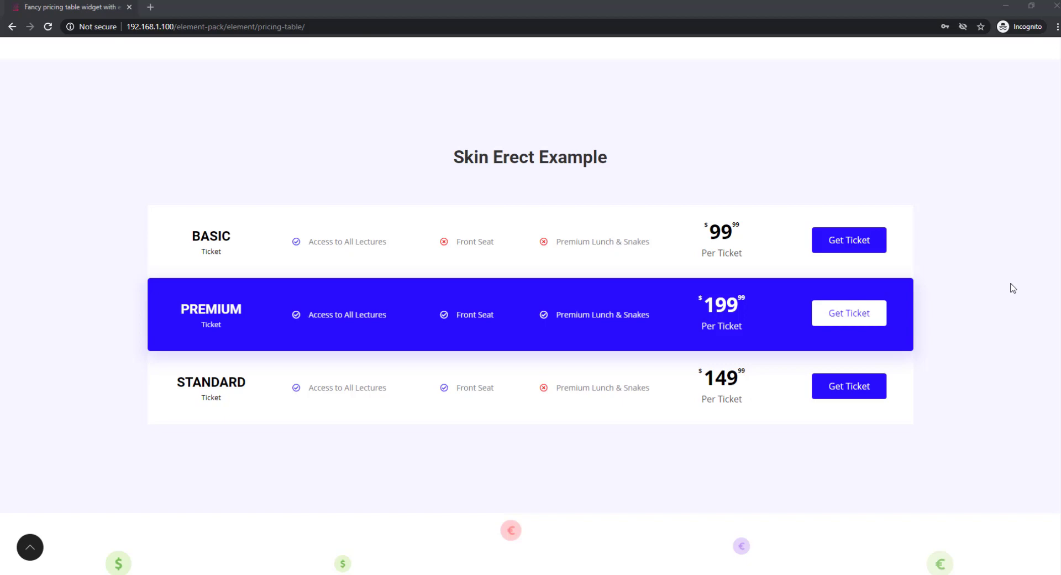
Step: Scroll through the Element Pack pricing table demos from Skin Erect to Layout Example Seven
scroll(1013, 288, down, 10)
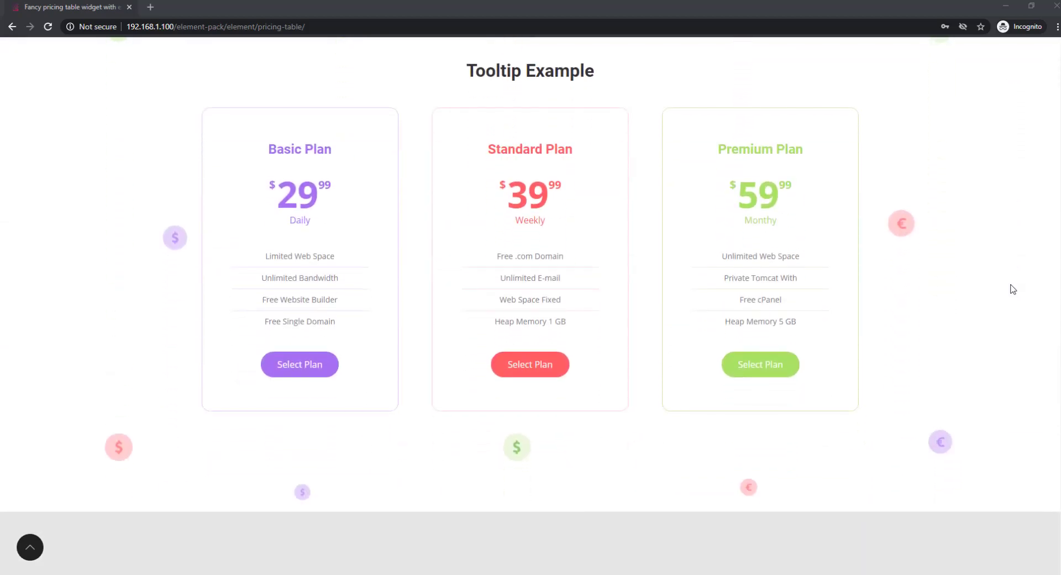
scroll(1013, 288, down, 9)
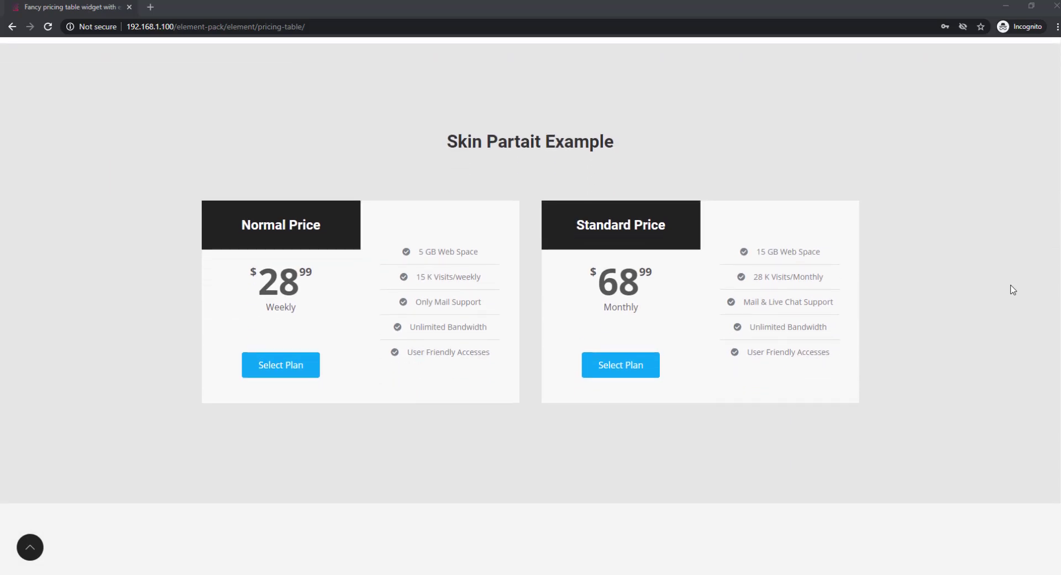
scroll(1012, 290, down, 10)
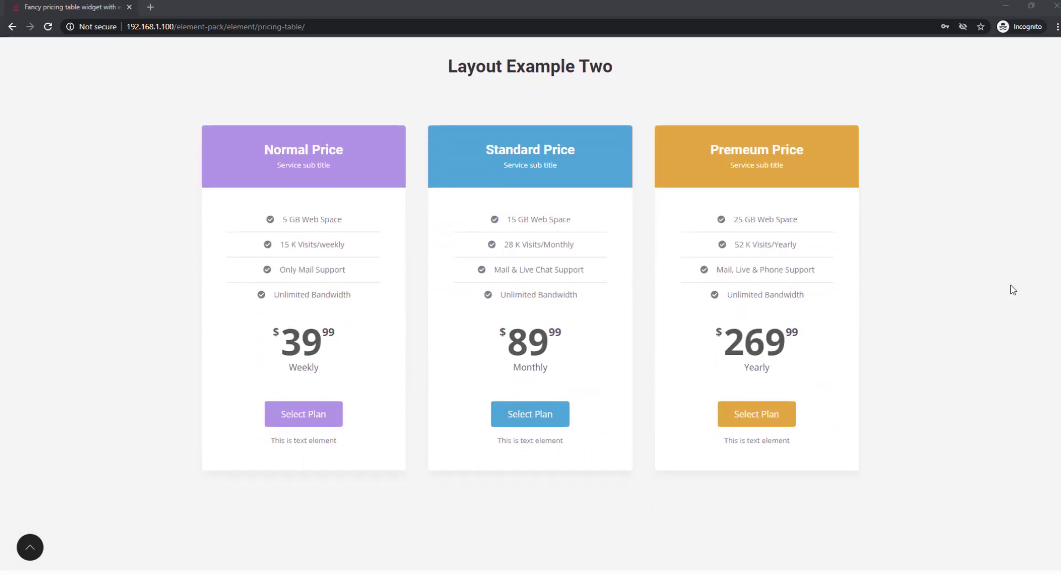
scroll(1013, 289, down, 10)
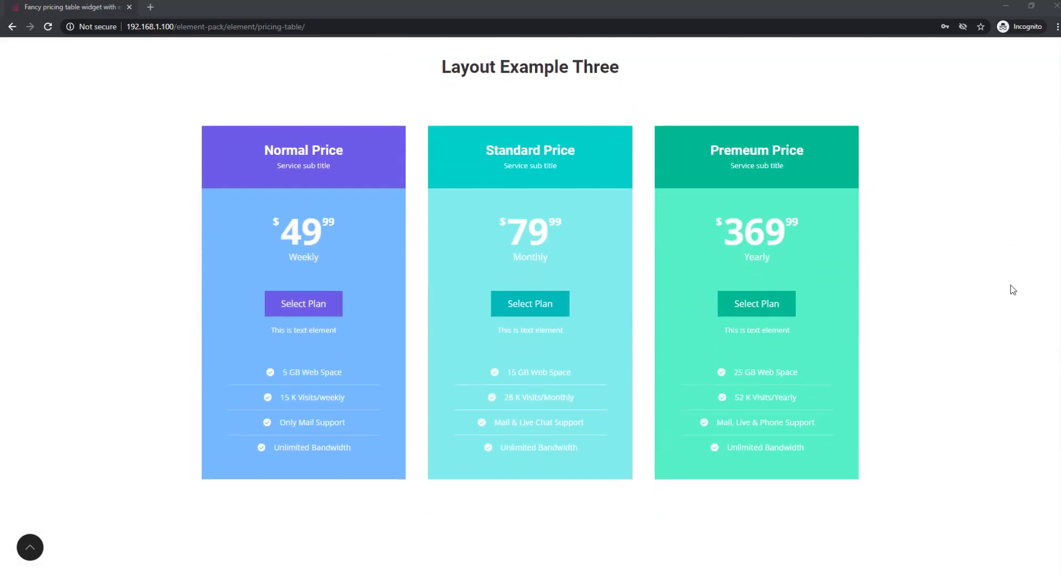
scroll(1012, 290, down, 10)
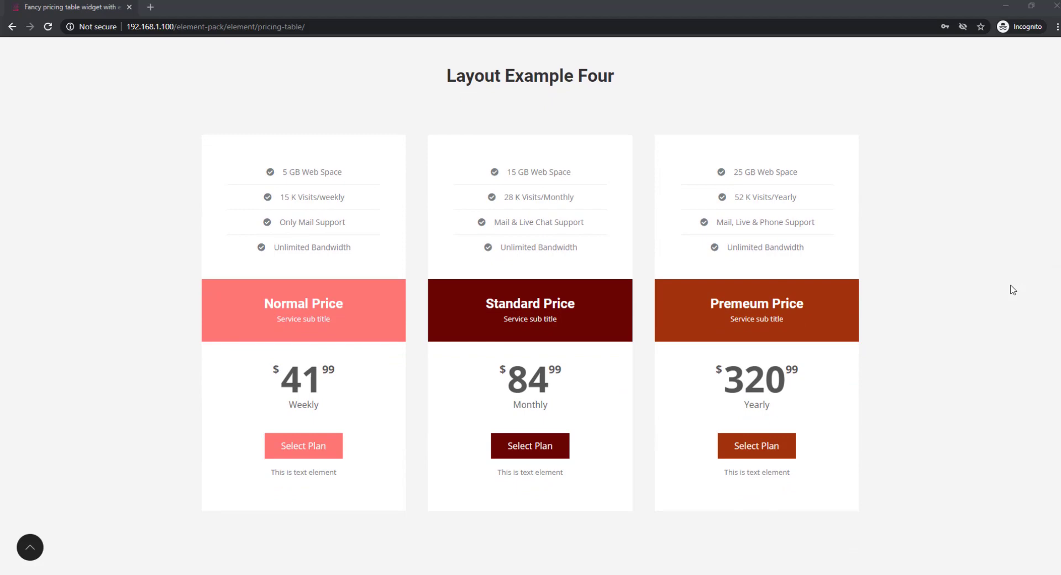
scroll(1012, 289, down, 10)
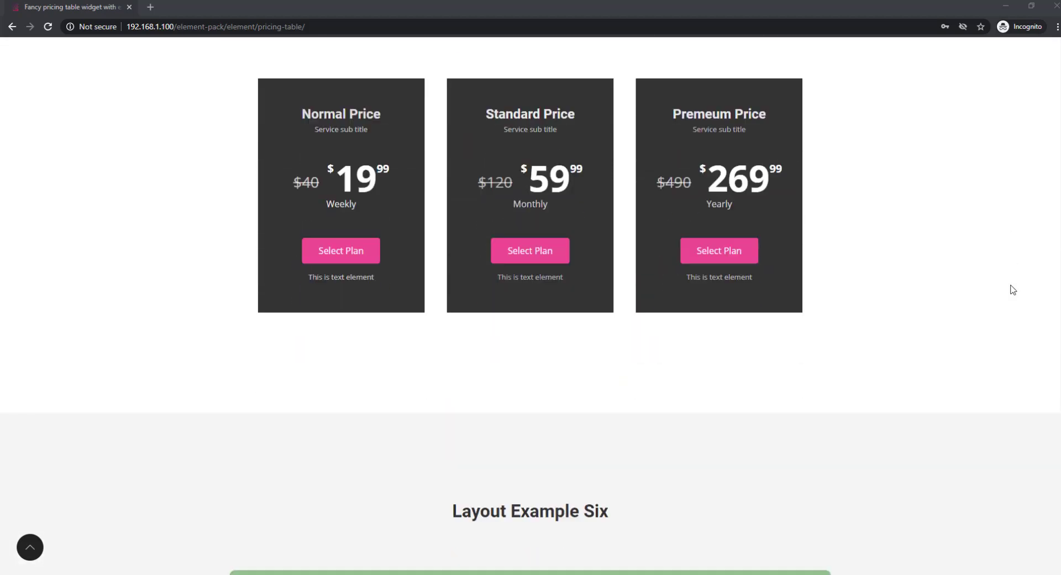
scroll(1013, 289, down, 10)
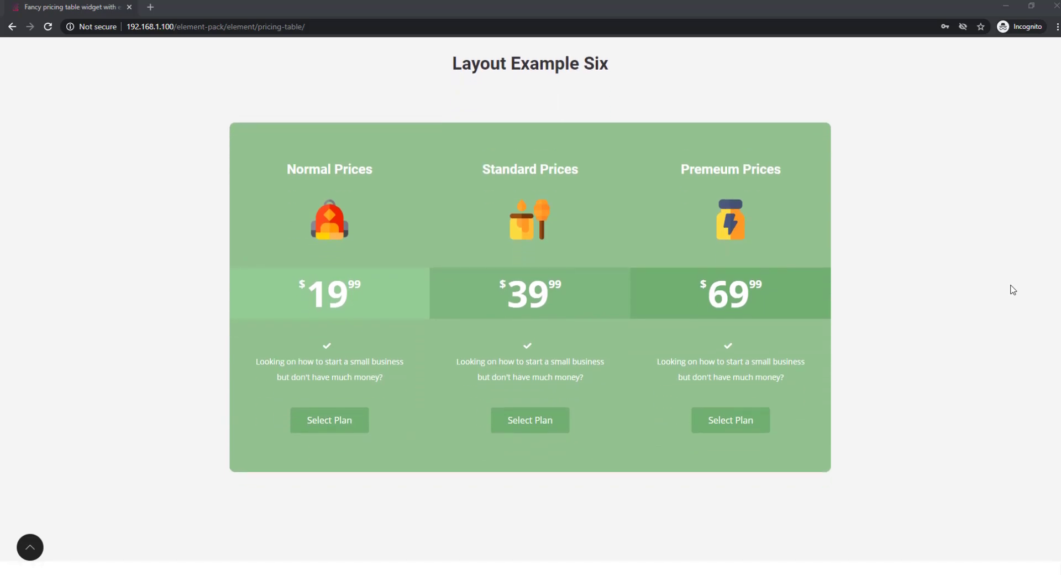
scroll(1012, 289, down, 10)
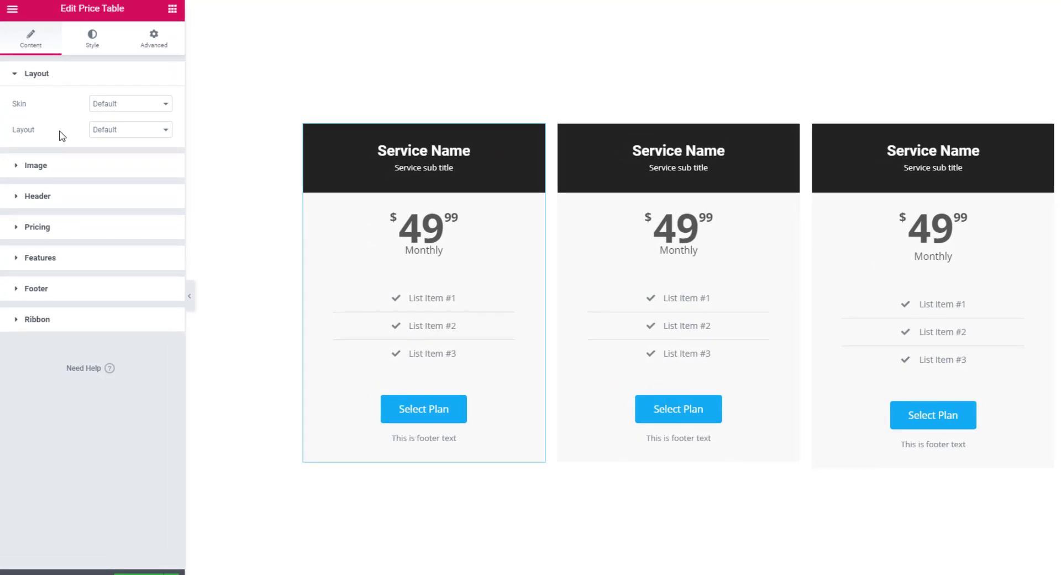
Step: Switch the first price card's layout to Two, then Three, then Four (Header in at Middle)
click(162, 132)
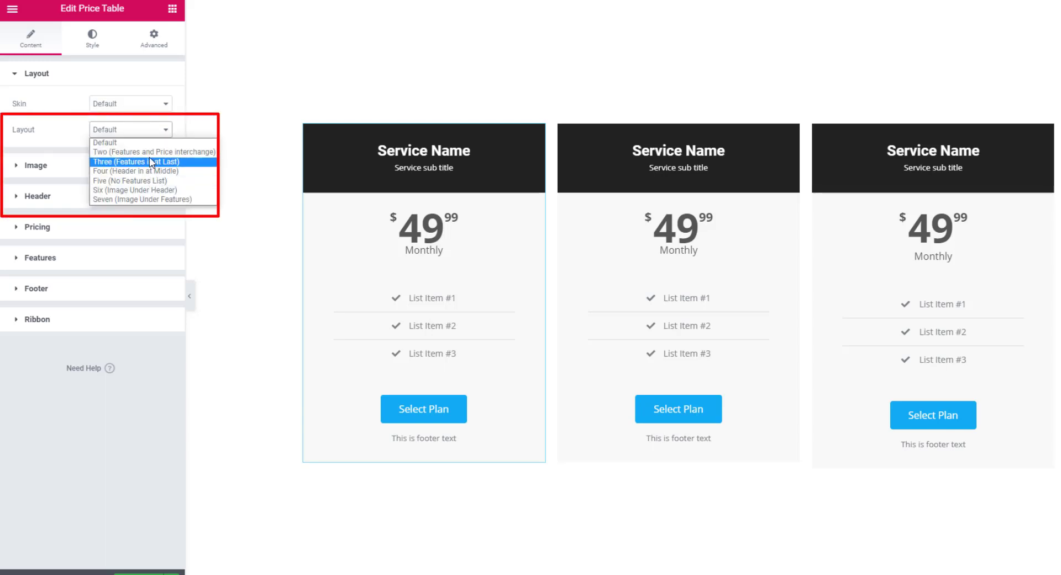
key(Up)
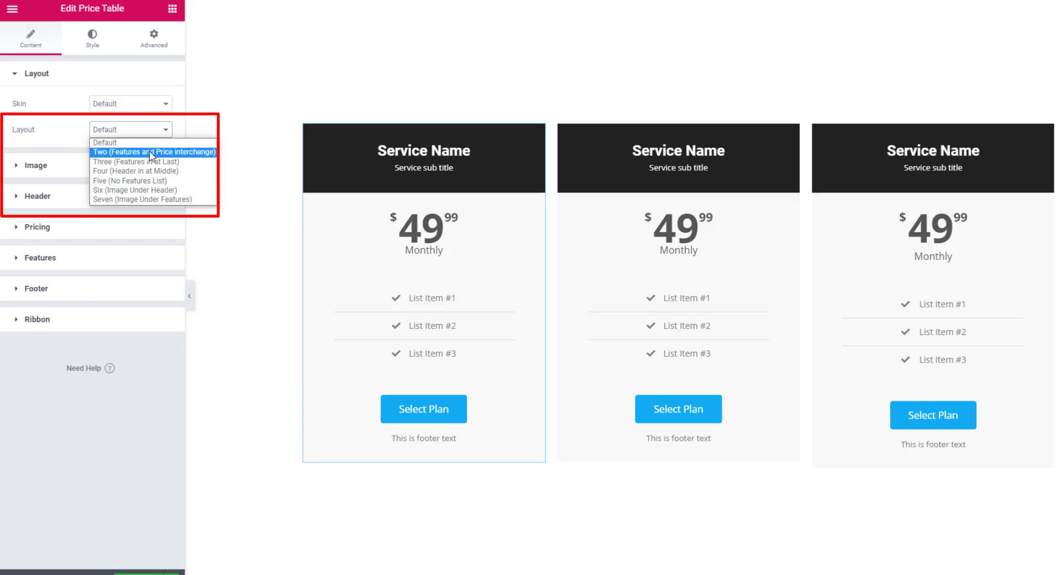
click(150, 152)
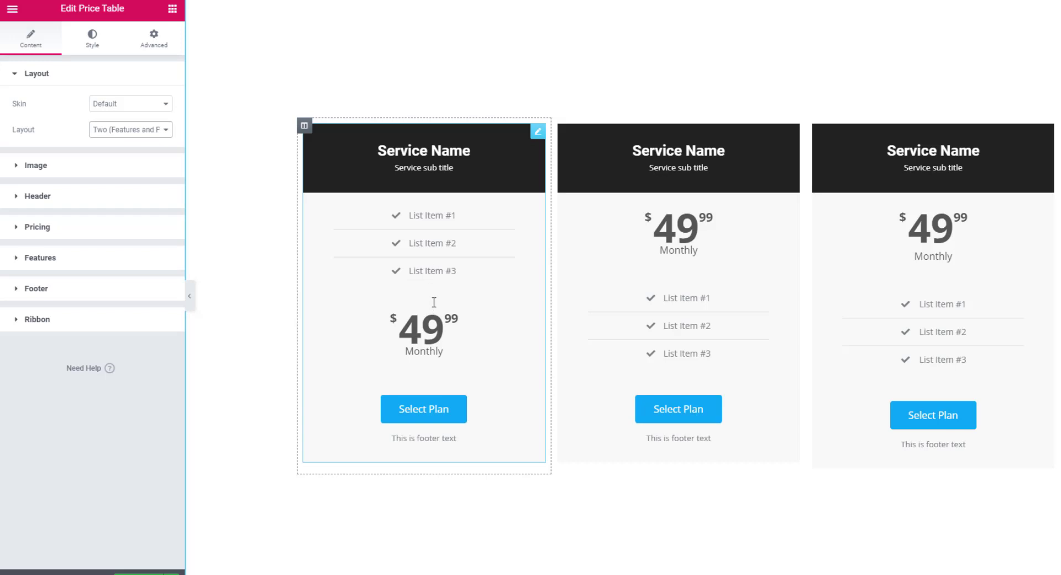
click(172, 135)
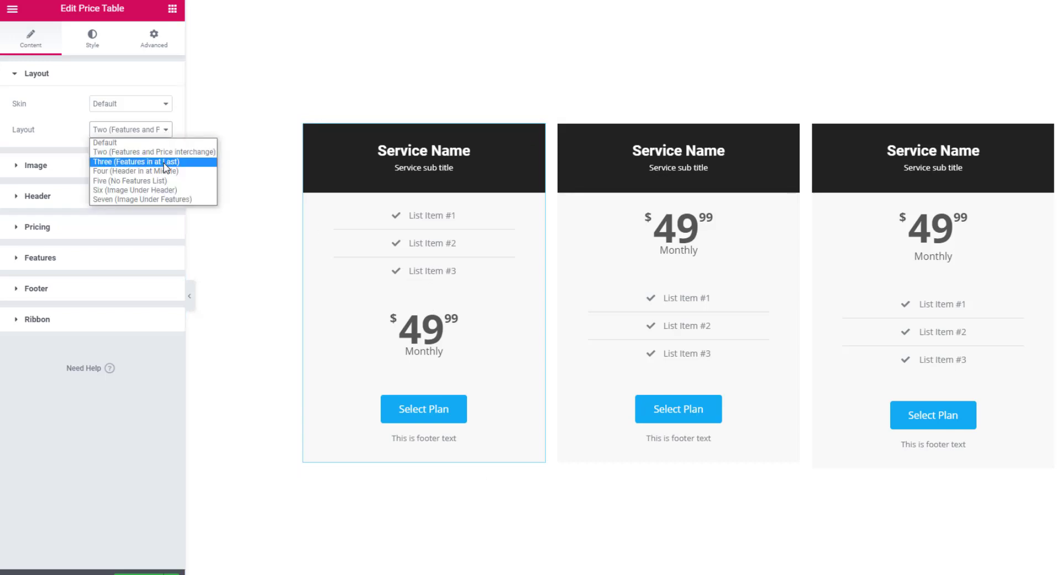
click(165, 162)
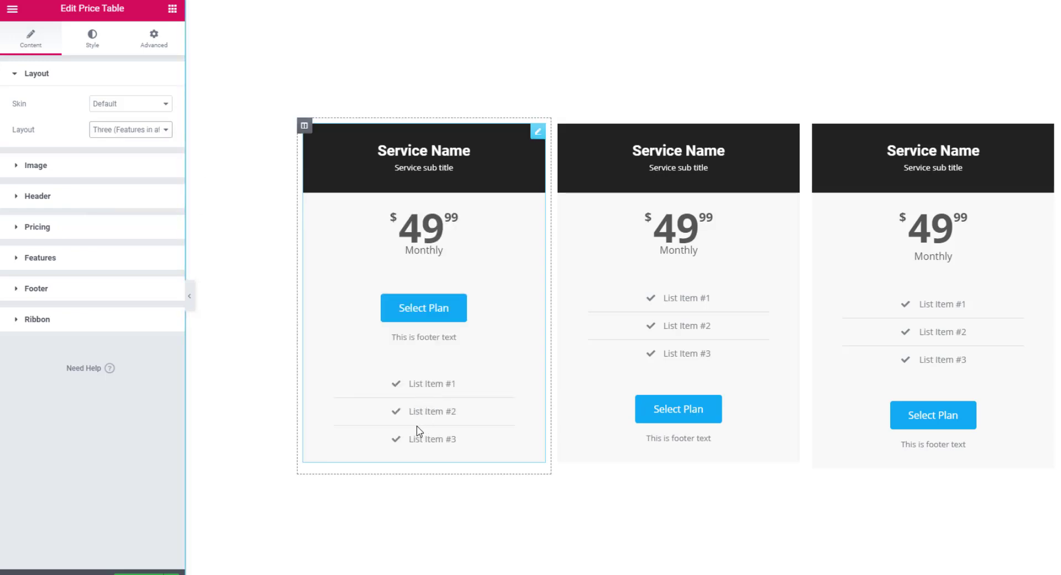
click(163, 129)
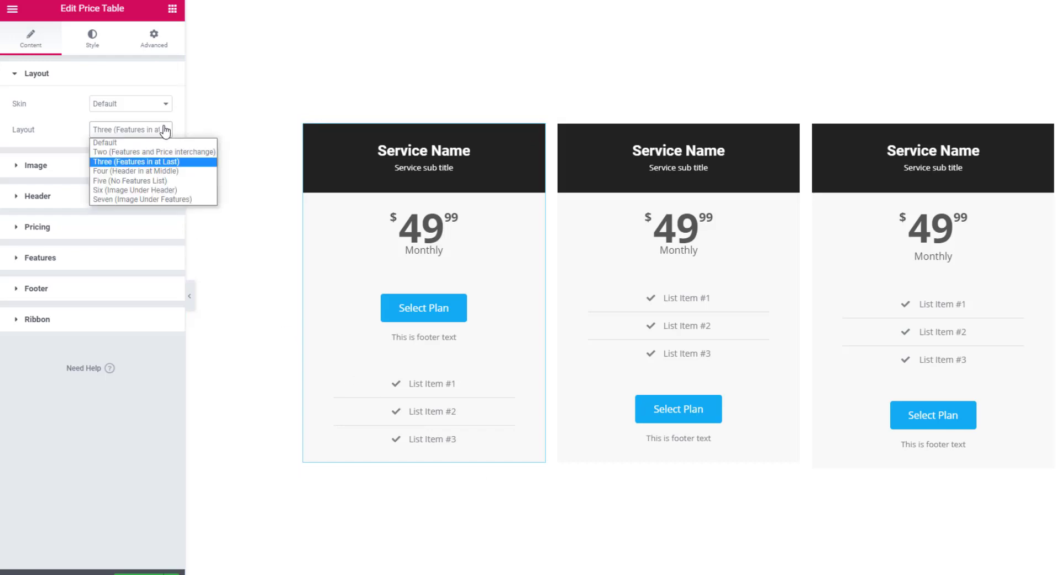
click(156, 173)
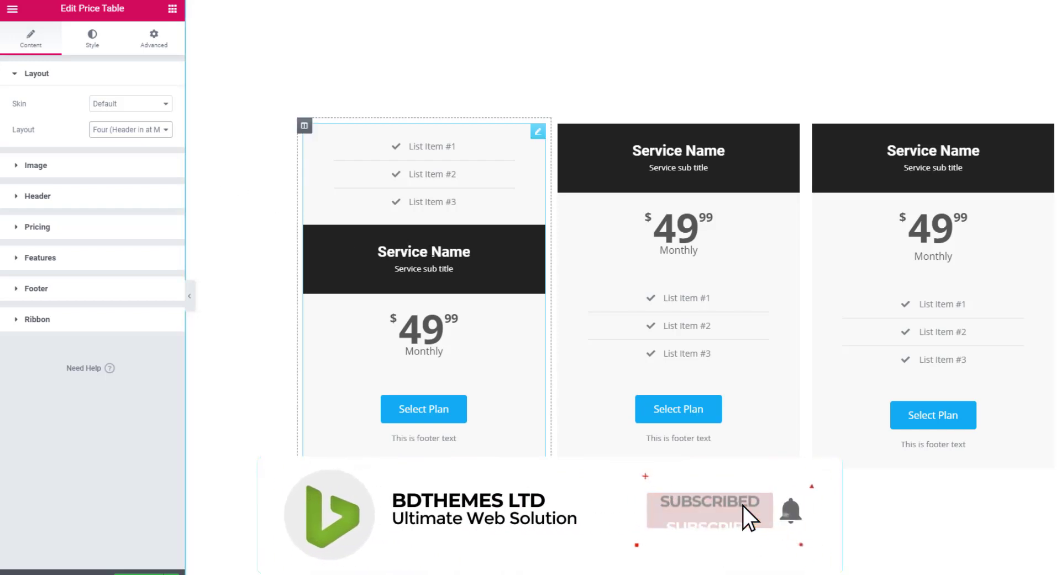
click(161, 130)
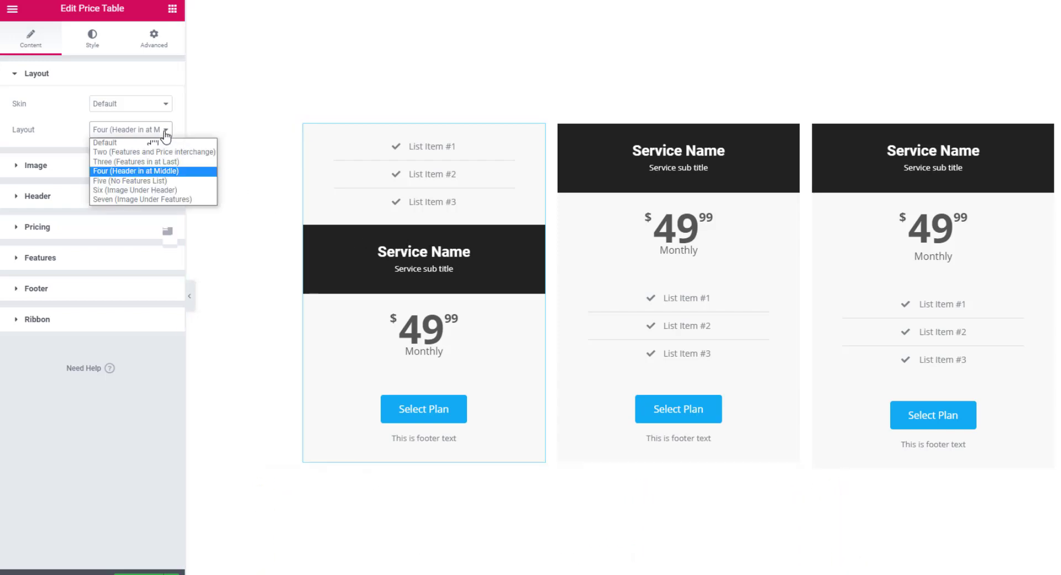
Step: Apply Layout Five (No Features List), then settle on Six (Image Under Header)
click(152, 180)
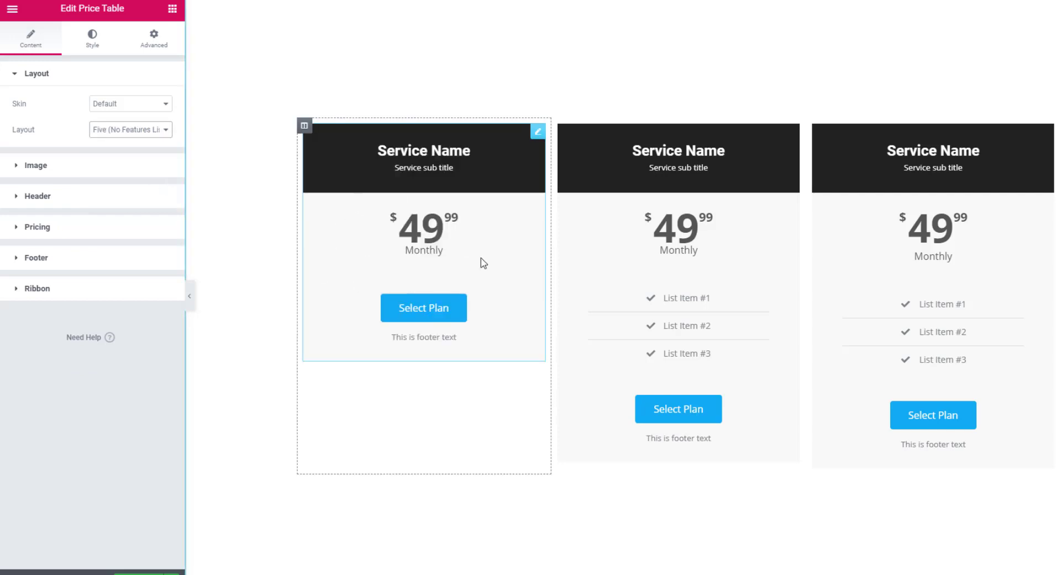
click(167, 130)
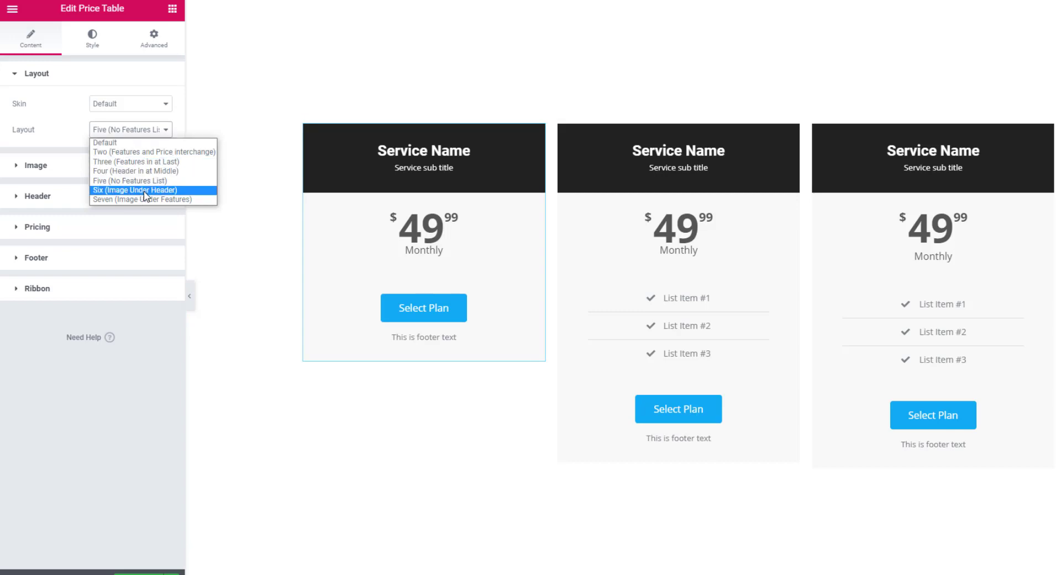
click(146, 190)
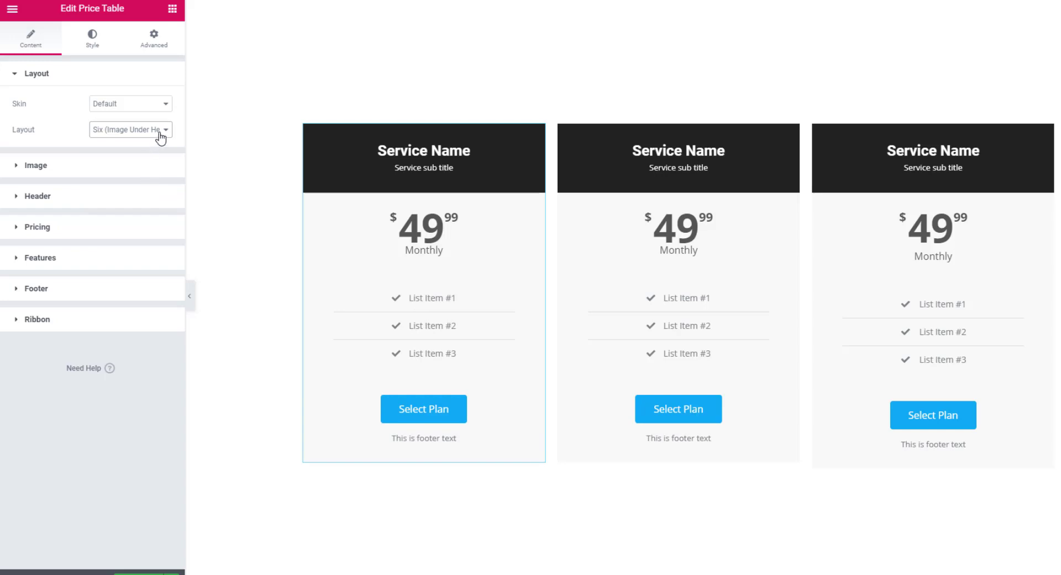
click(163, 131)
click(146, 191)
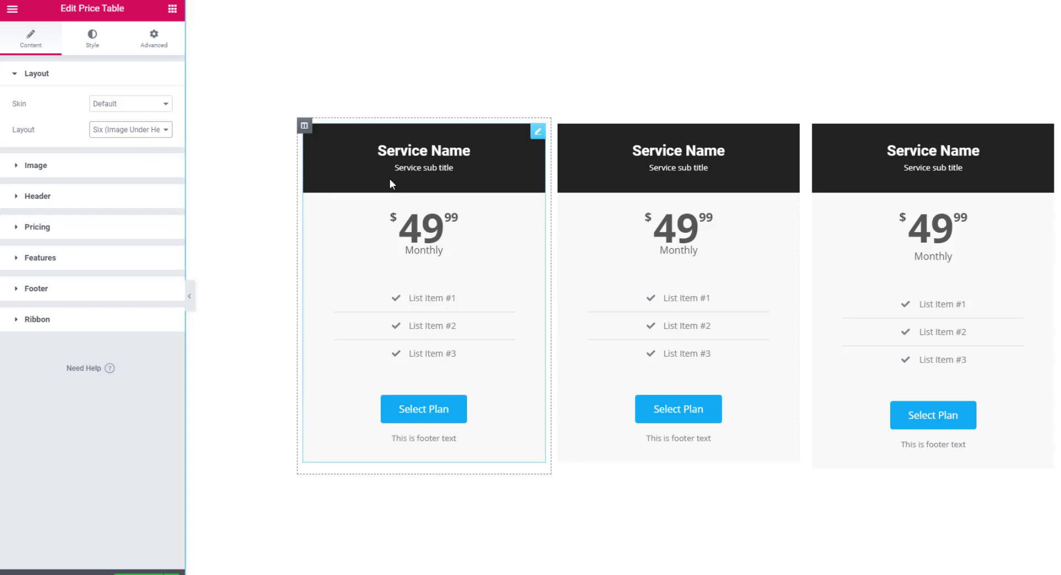
Step: Insert 08.png as the card image and center it after trying left and right alignment
click(96, 172)
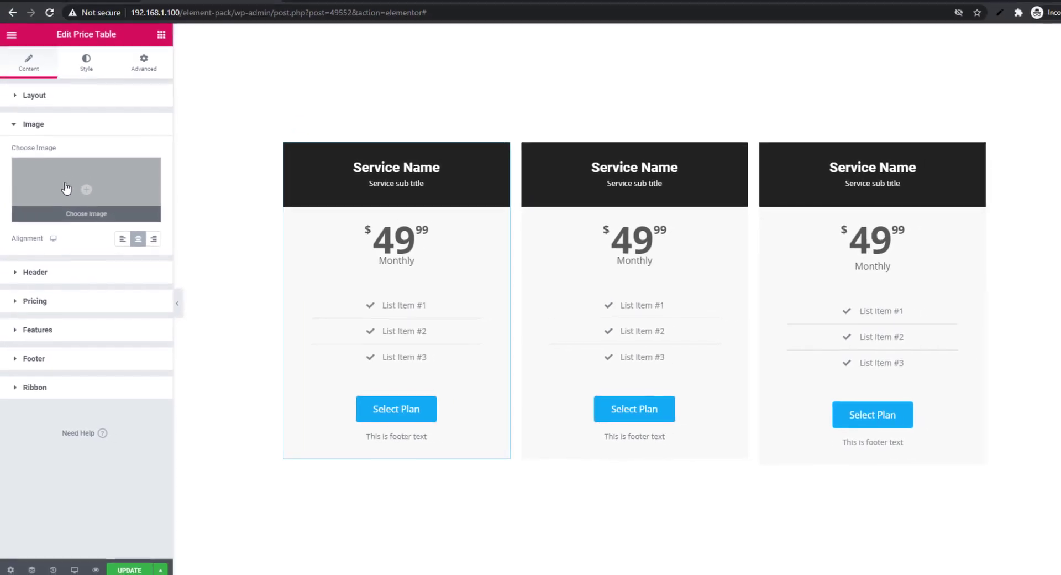
click(65, 188)
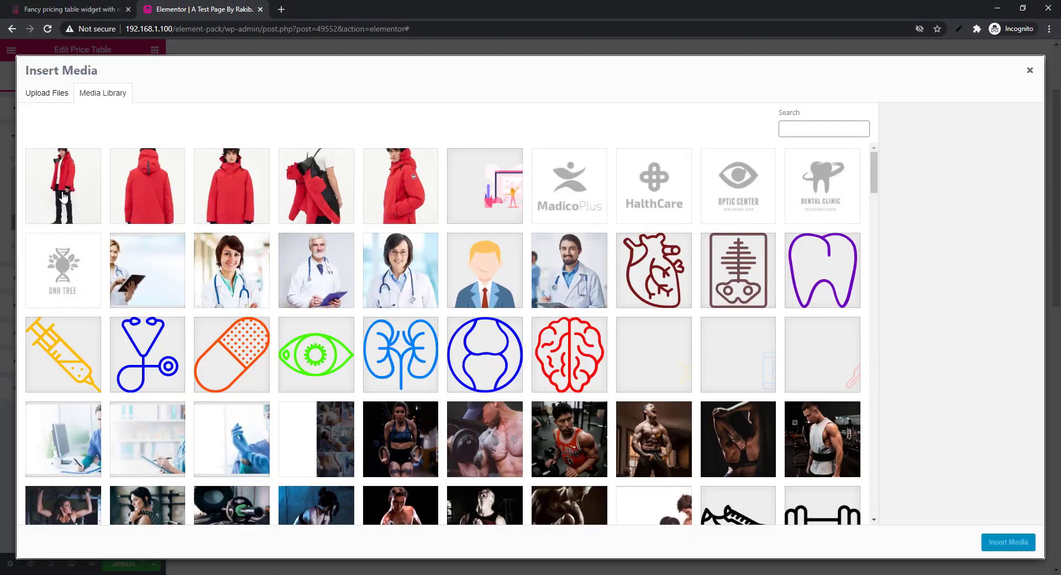
scroll(438, 400, down, 20)
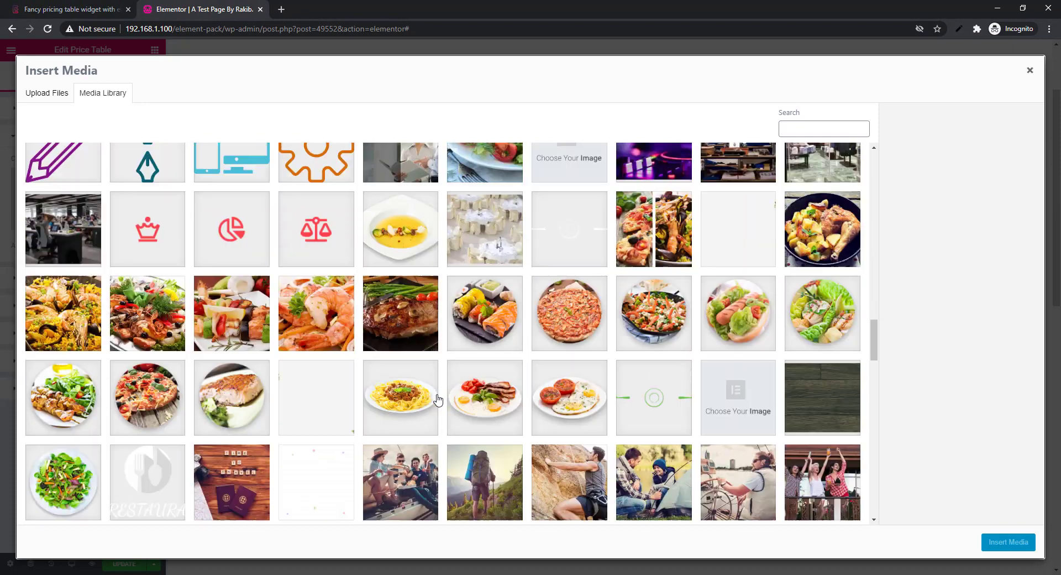
scroll(55, 409, up, 1)
click(58, 407)
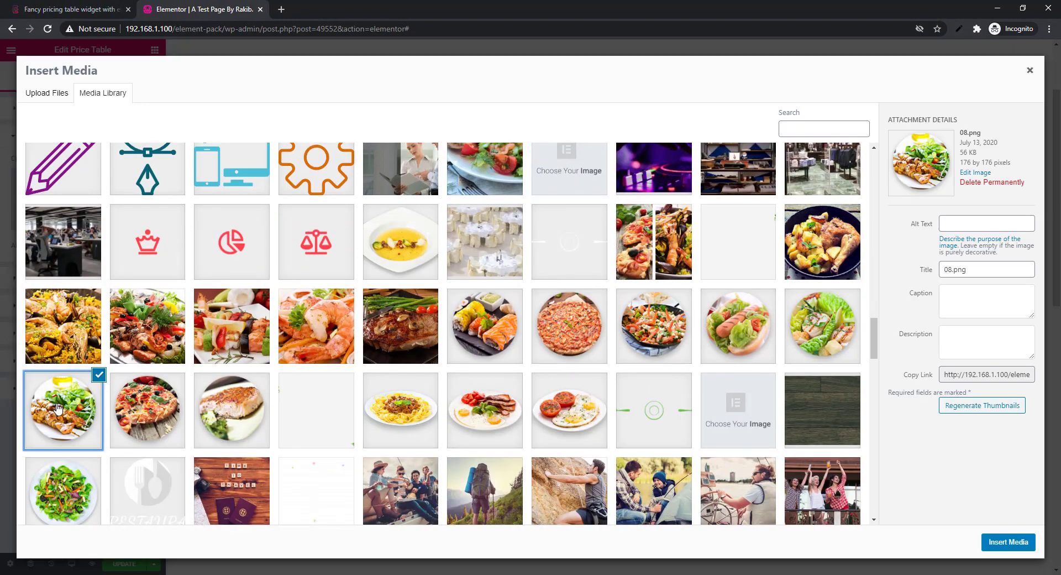
click(1007, 542)
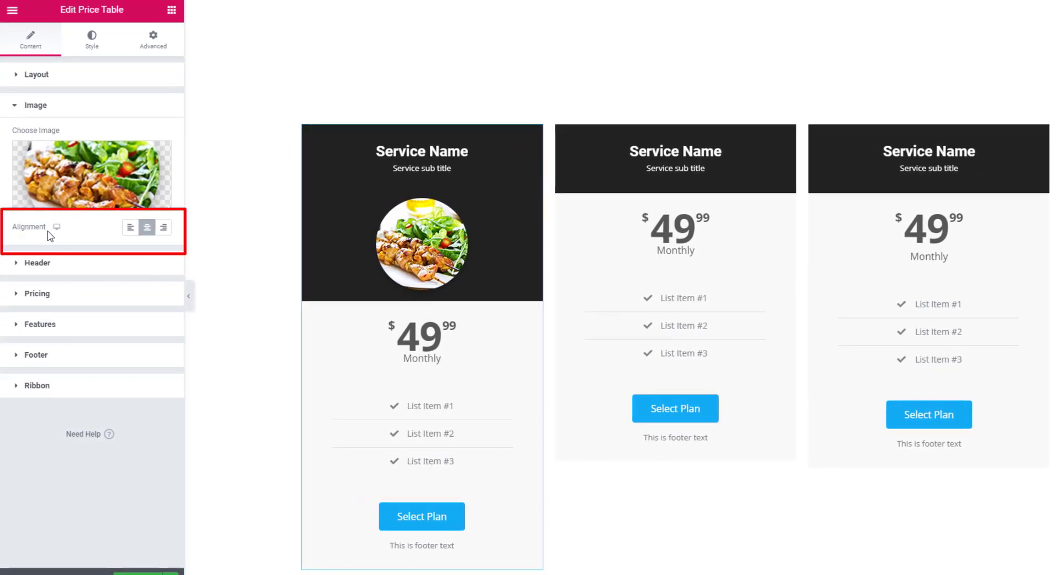
click(131, 232)
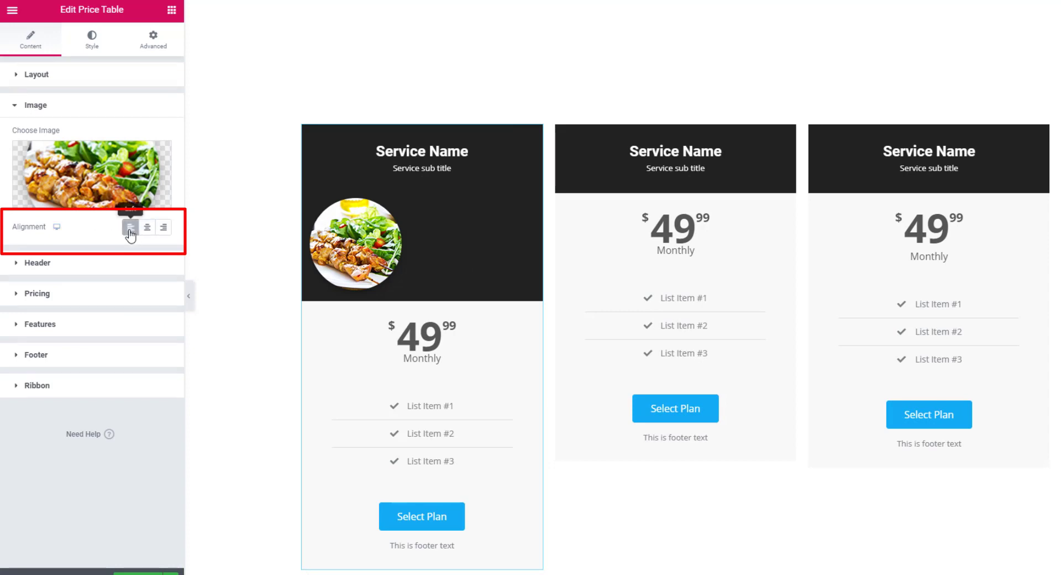
click(166, 231)
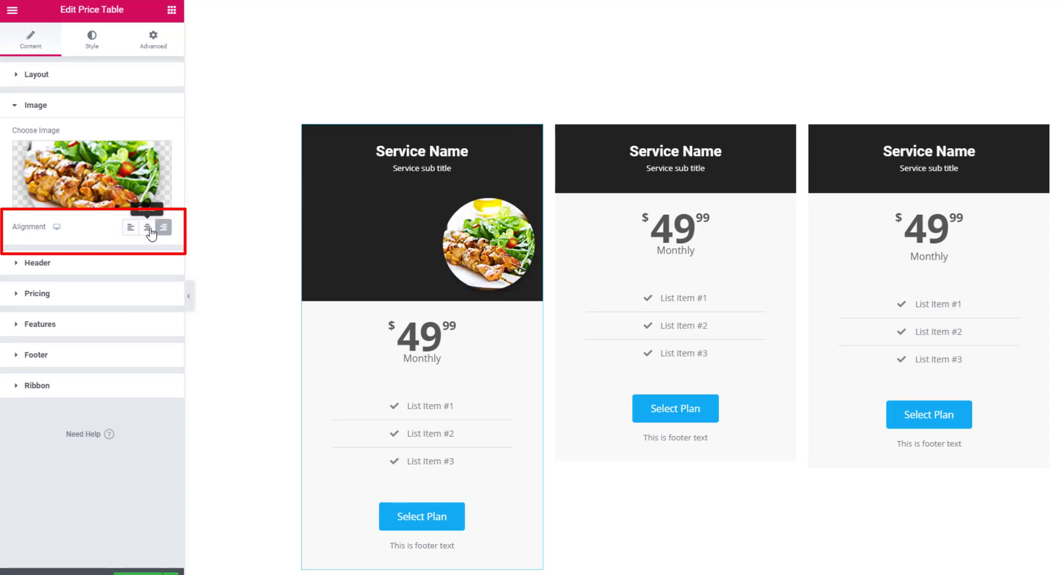
click(148, 228)
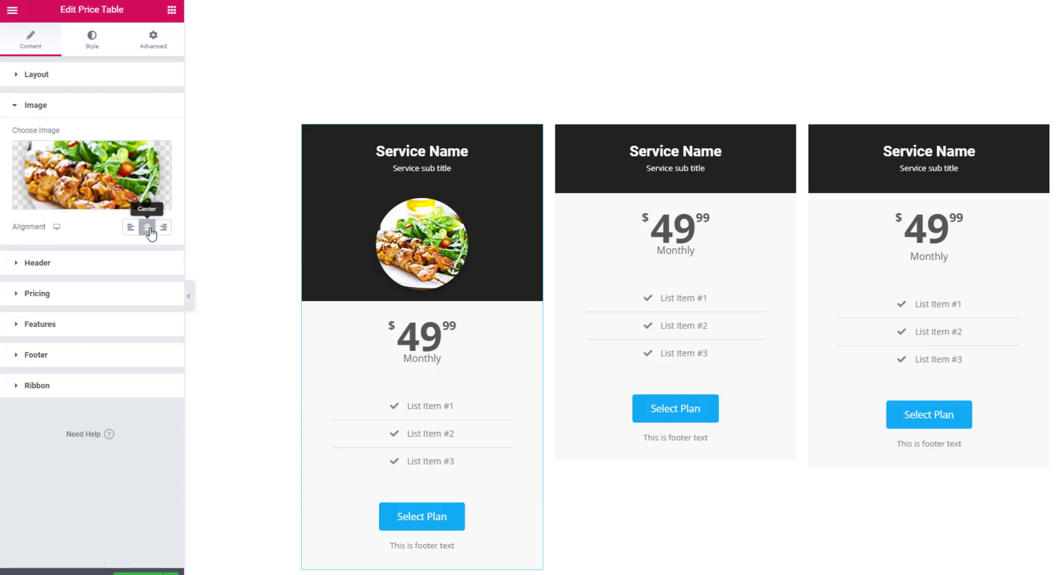
Step: Delete the third price table column
click(59, 82)
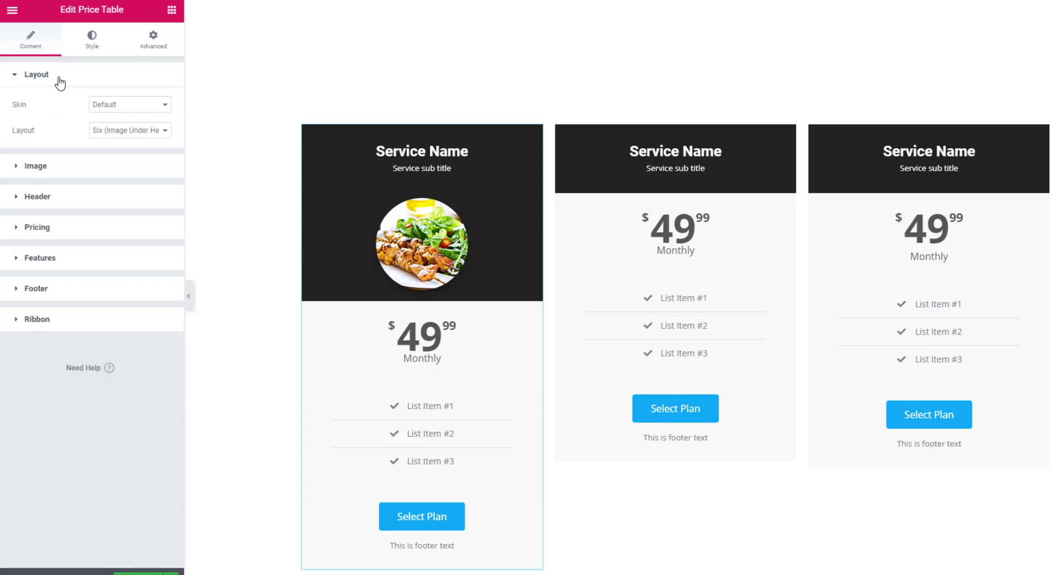
click(154, 106)
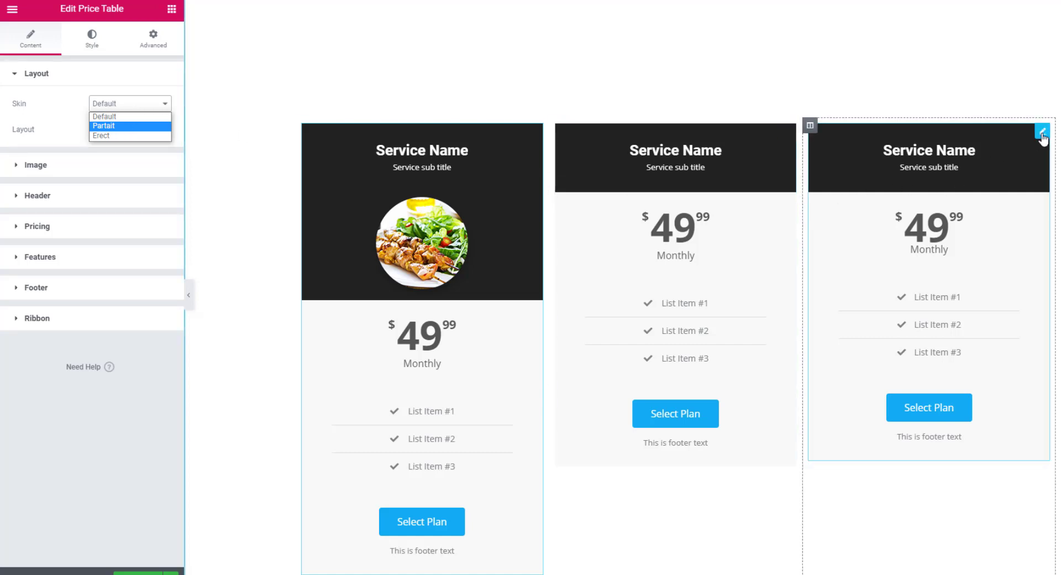
right_click(812, 125)
right_click(811, 125)
click(831, 302)
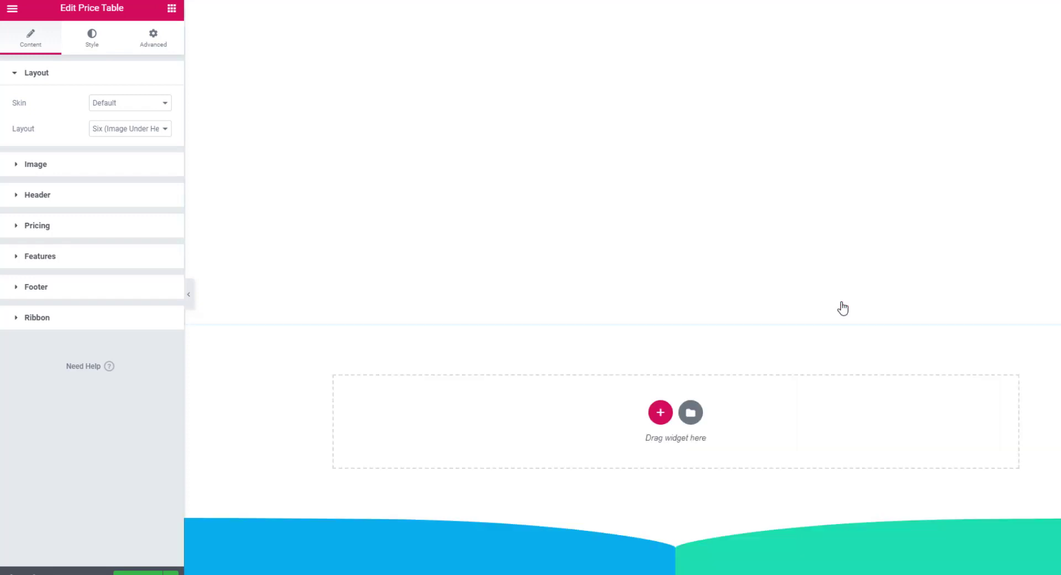
Step: Try the Partait skin on both tables, then set the second table to Erect
click(158, 104)
click(113, 126)
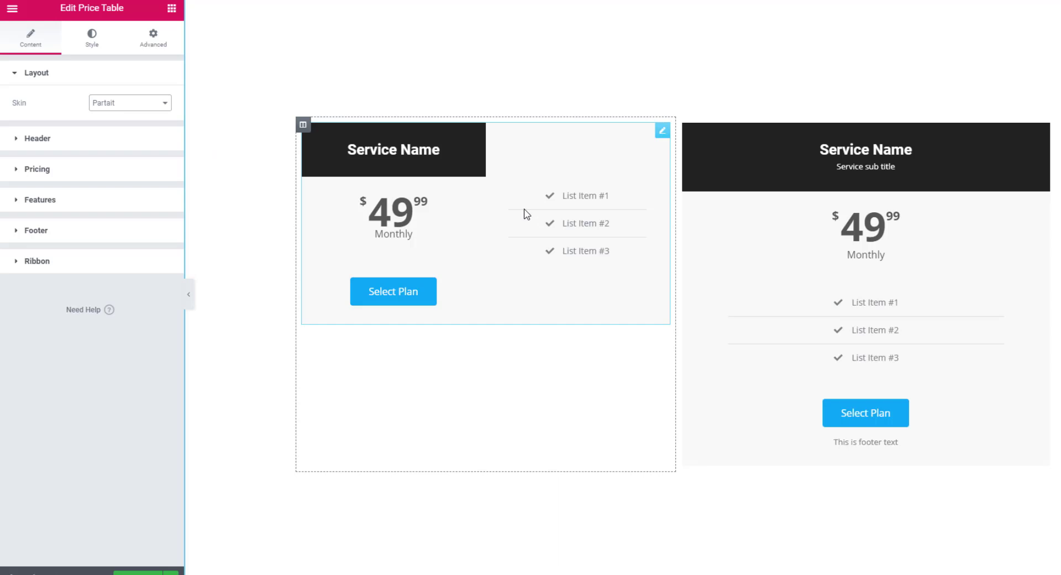
click(959, 157)
click(164, 108)
click(130, 130)
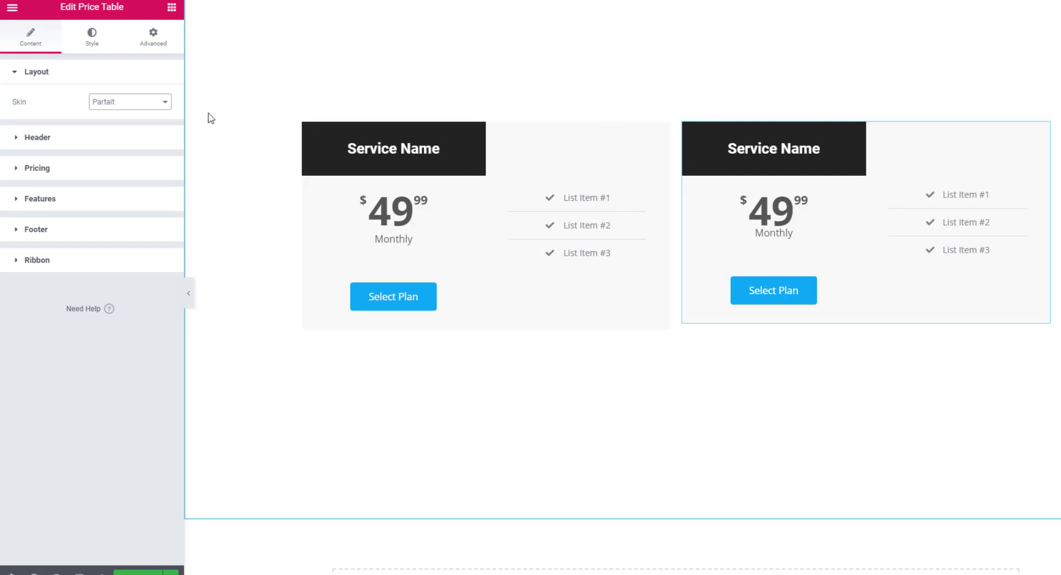
click(164, 104)
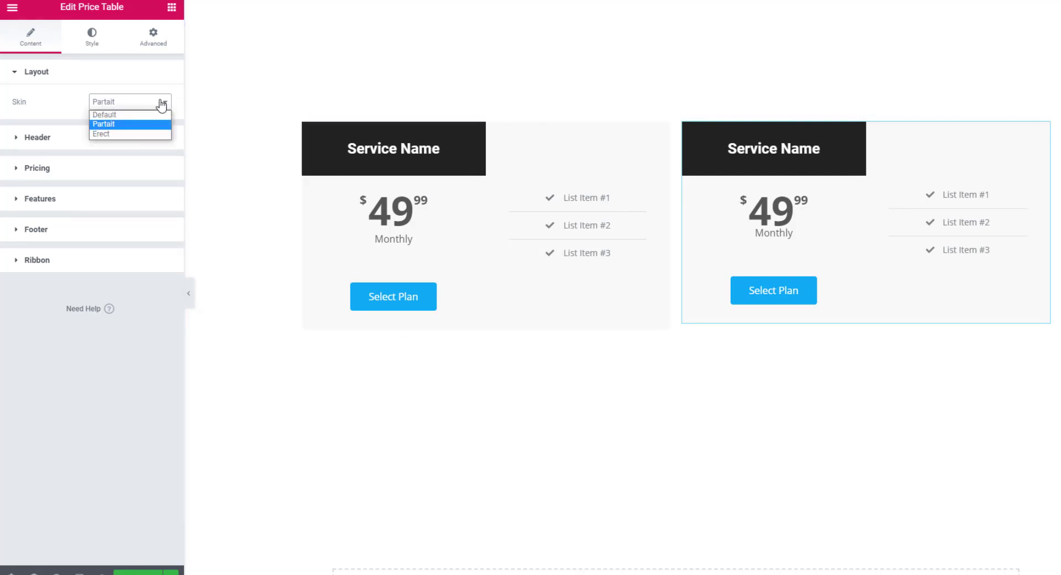
click(116, 135)
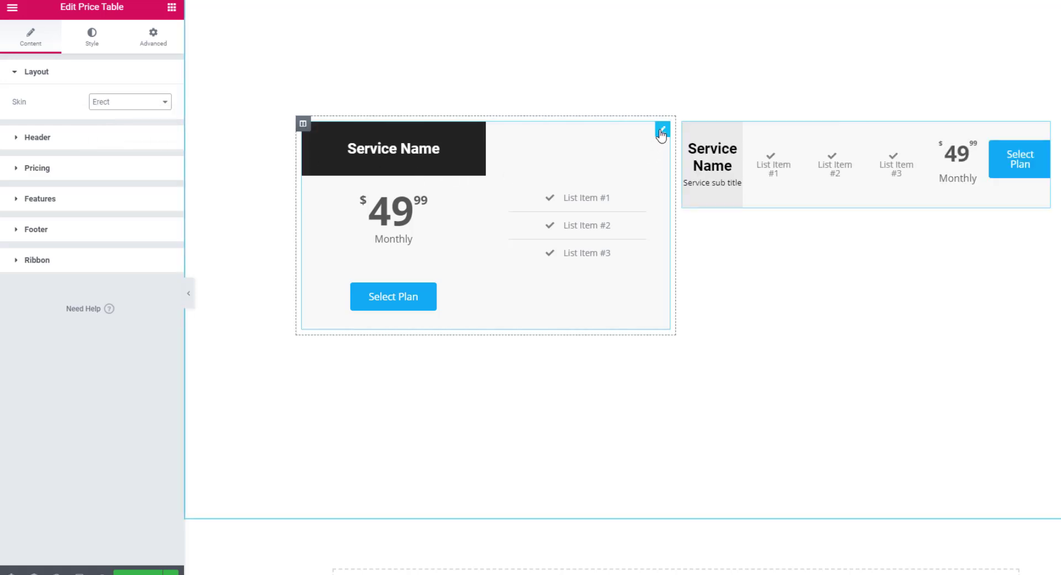
Step: Set the first table to the Erect skin and delete the second column
click(661, 133)
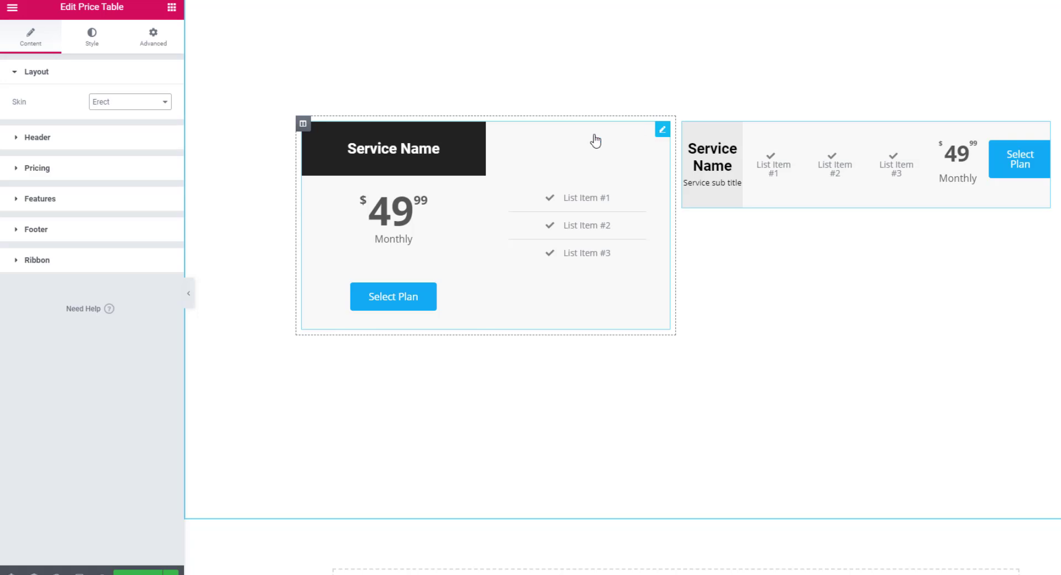
click(159, 105)
click(115, 133)
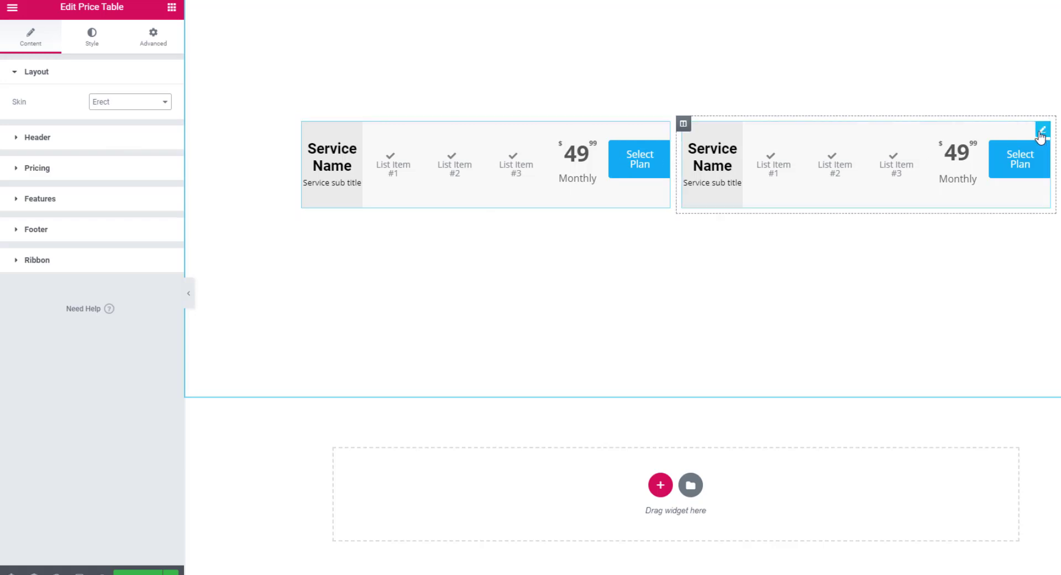
right_click(685, 134)
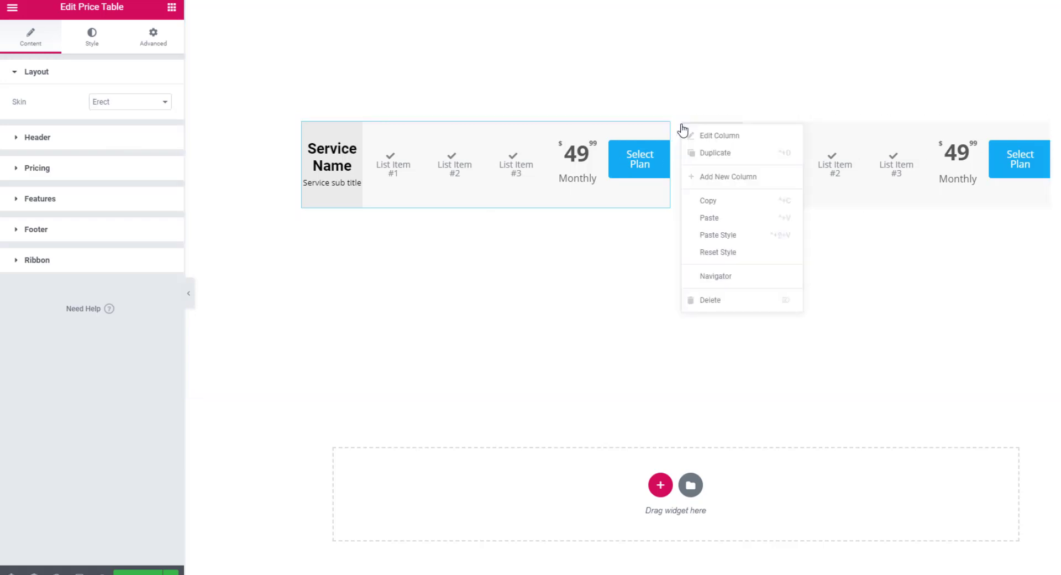
click(721, 301)
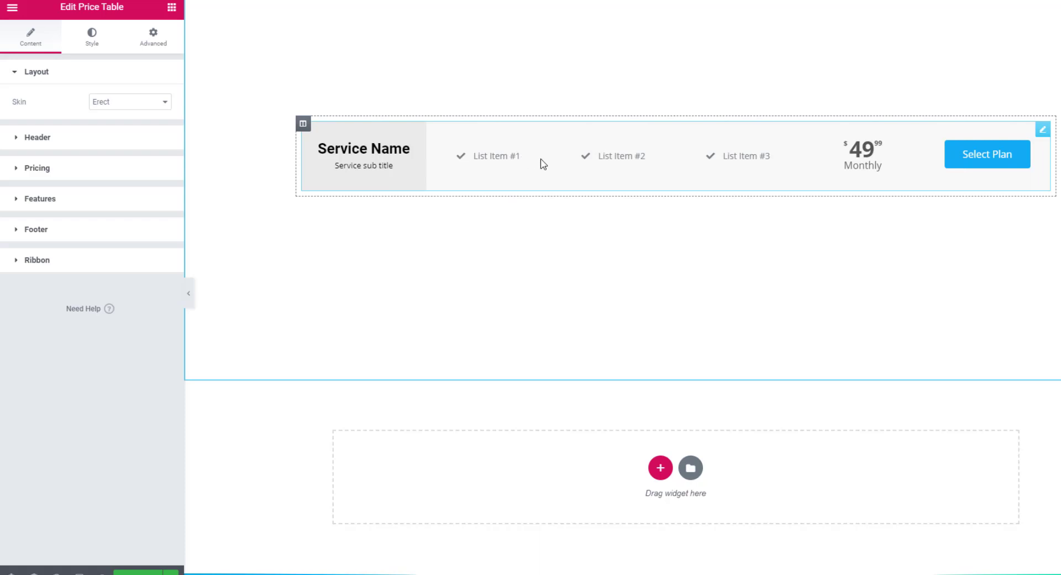
Step: Replace the header's Service Name title with 'Premium' and its sub title with 'Ticket'
scroll(541, 163, down, 1)
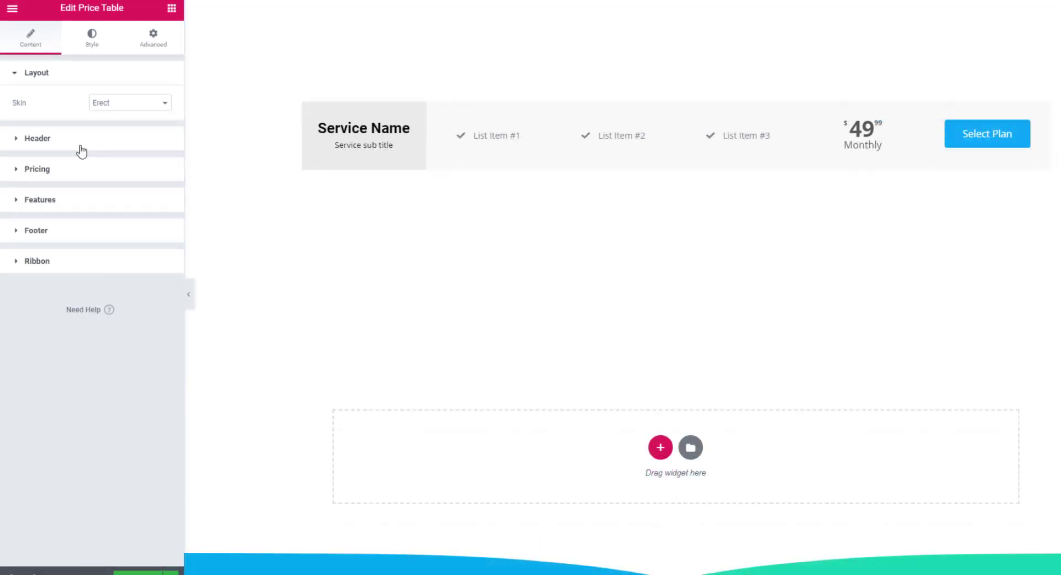
click(61, 142)
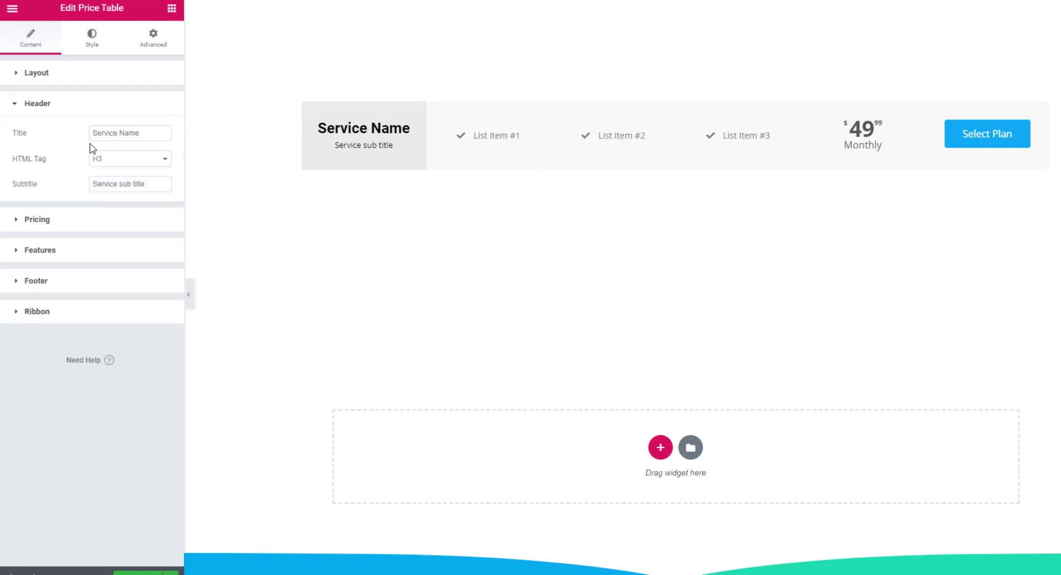
drag(145, 132, 83, 139)
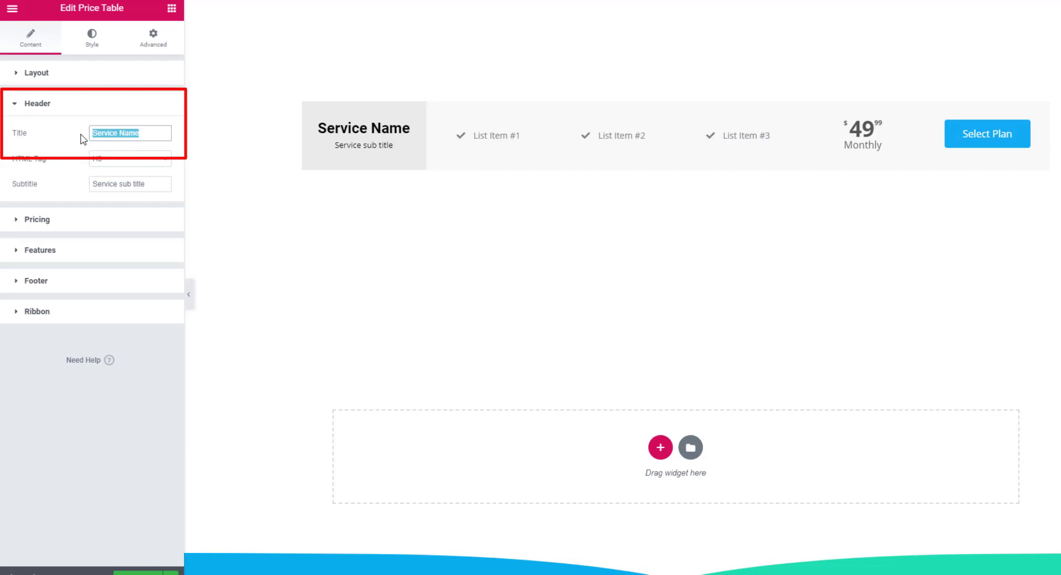
text(Premium)
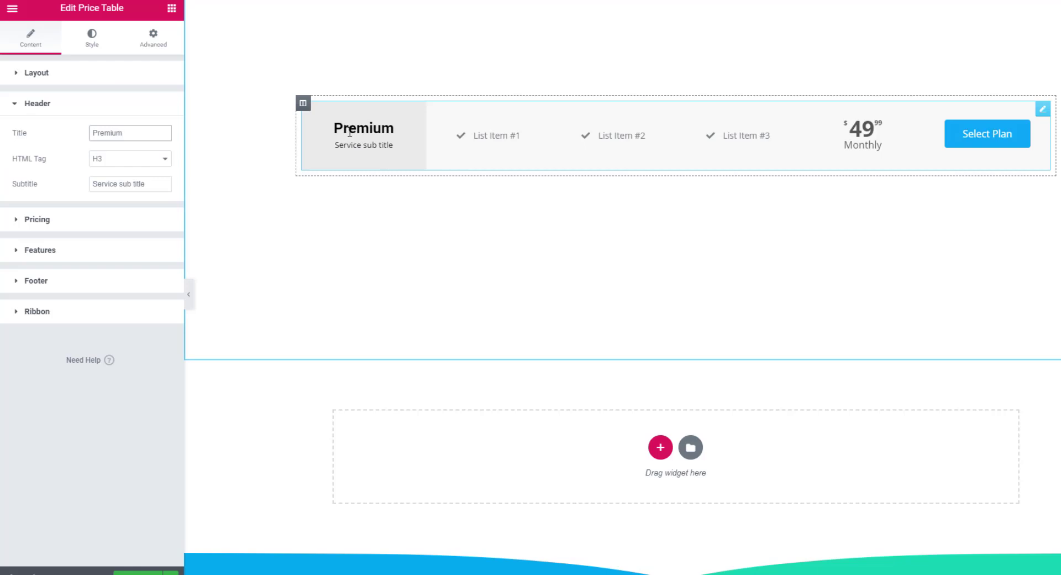
drag(145, 185, 91, 192)
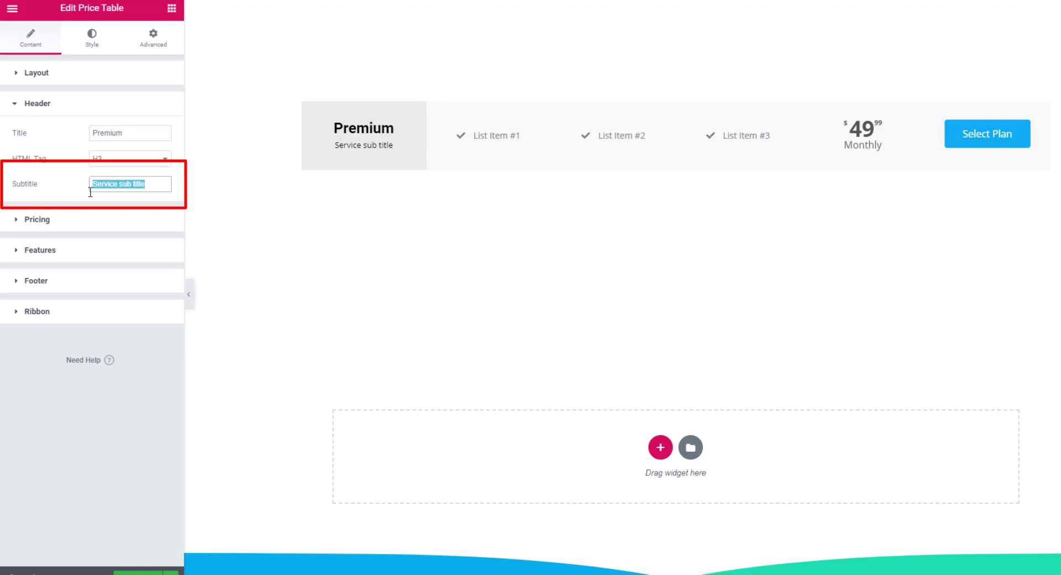
text(Ticket)
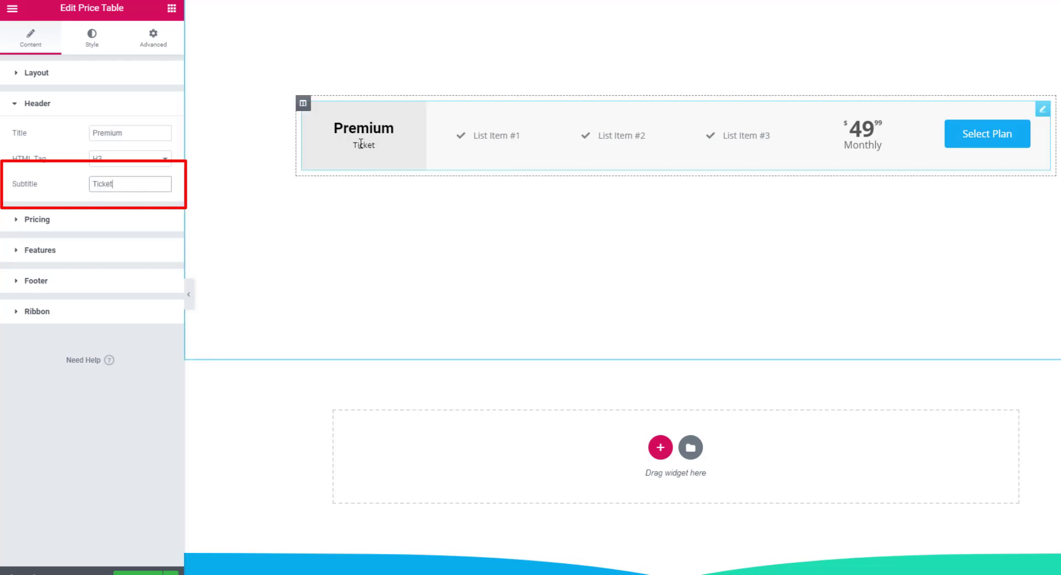
Step: Try the Euro currency symbol, then set it back to $ Dollar
click(69, 221)
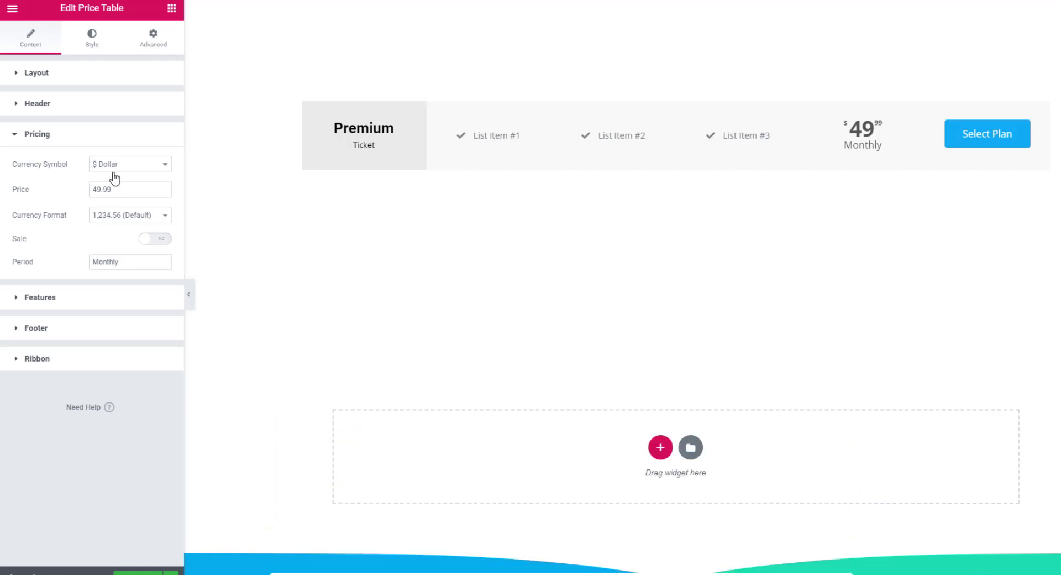
click(164, 166)
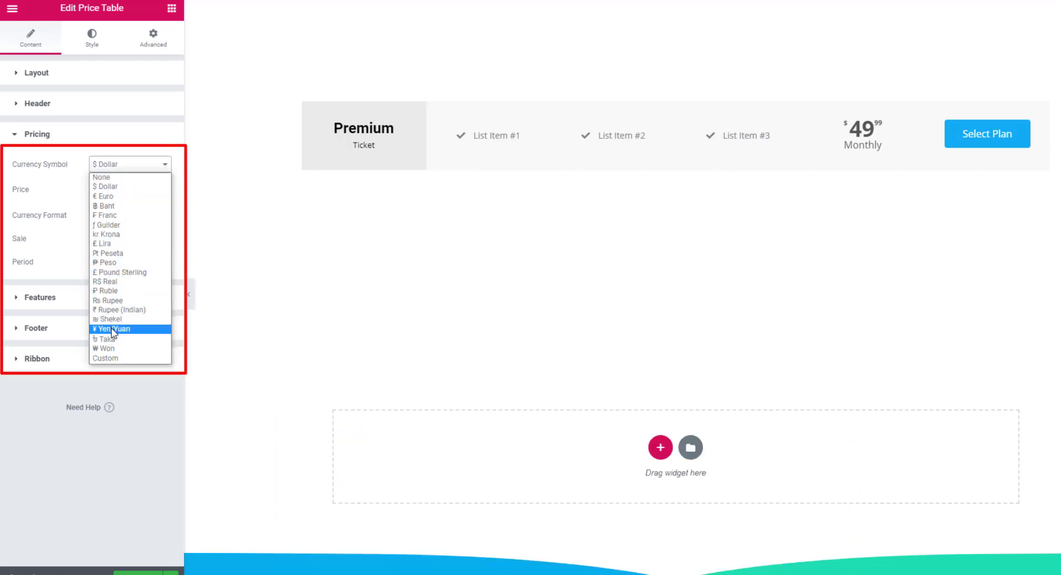
click(110, 197)
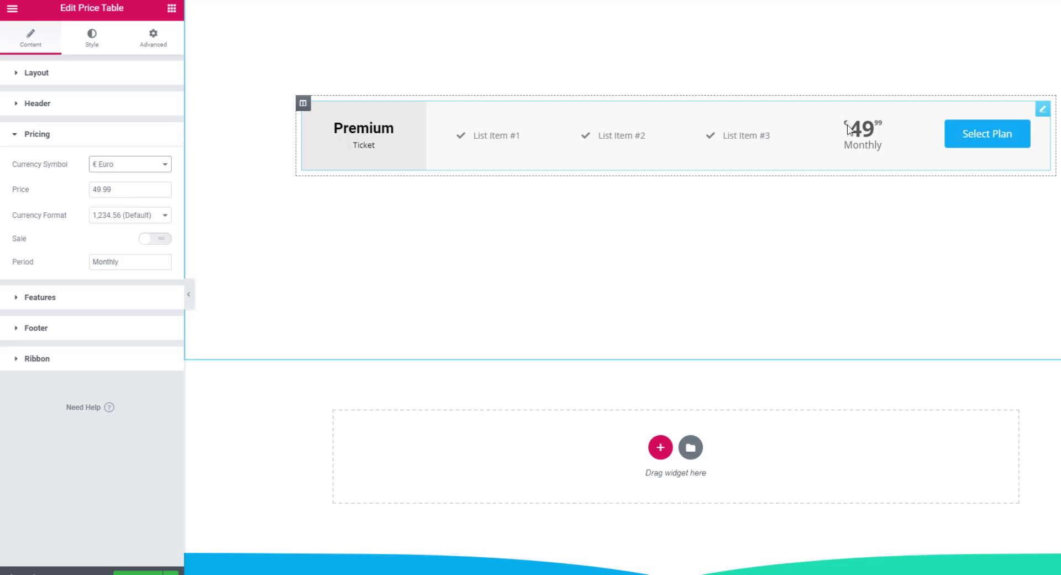
click(130, 164)
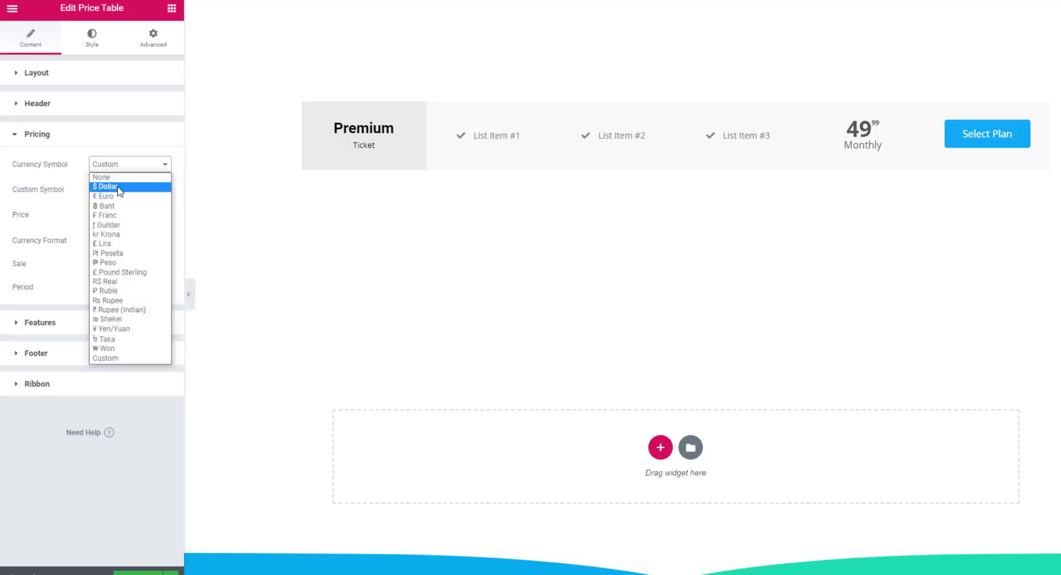
click(119, 187)
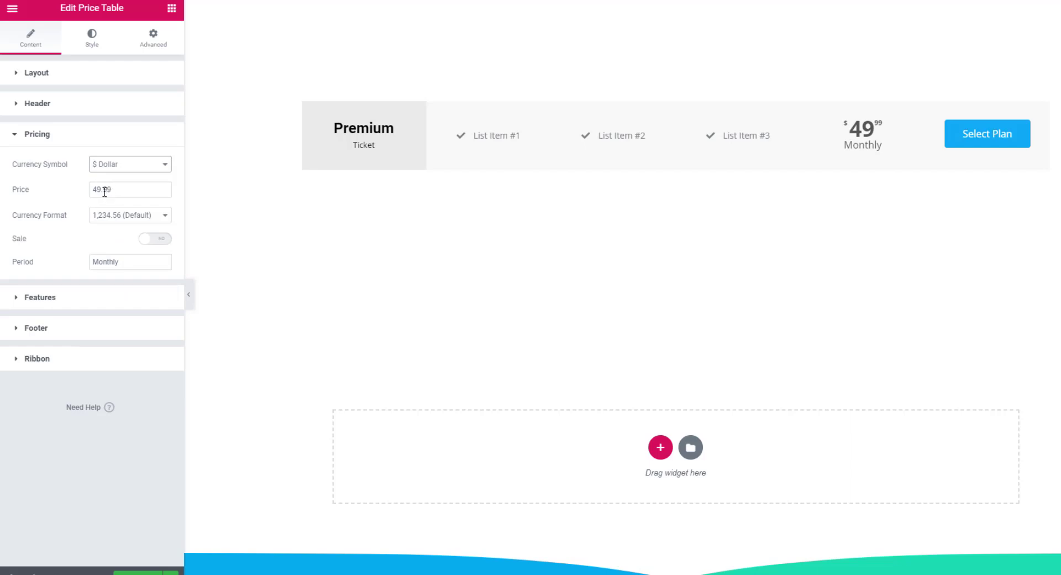
Step: Change the price to 99.99 and the period from Monthly to 'Per Ticket'
double_click(93, 190)
text(99)
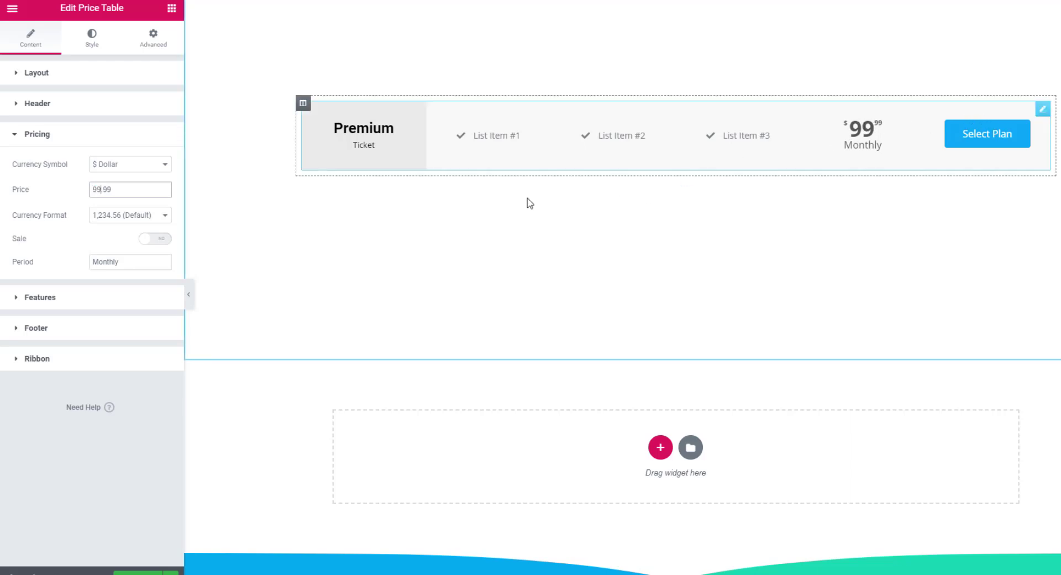
key(Tab)
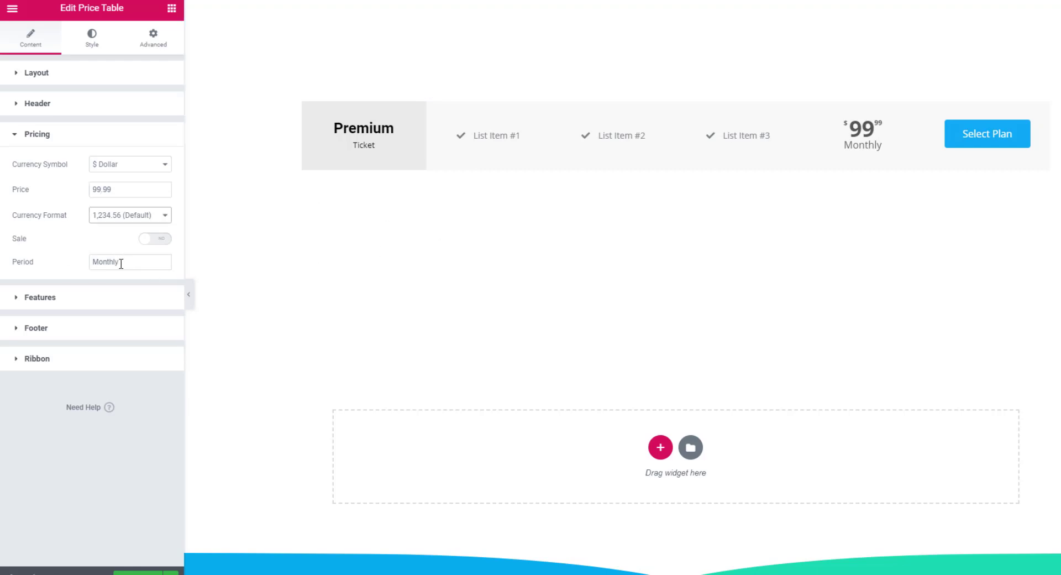
drag(126, 266, 97, 270)
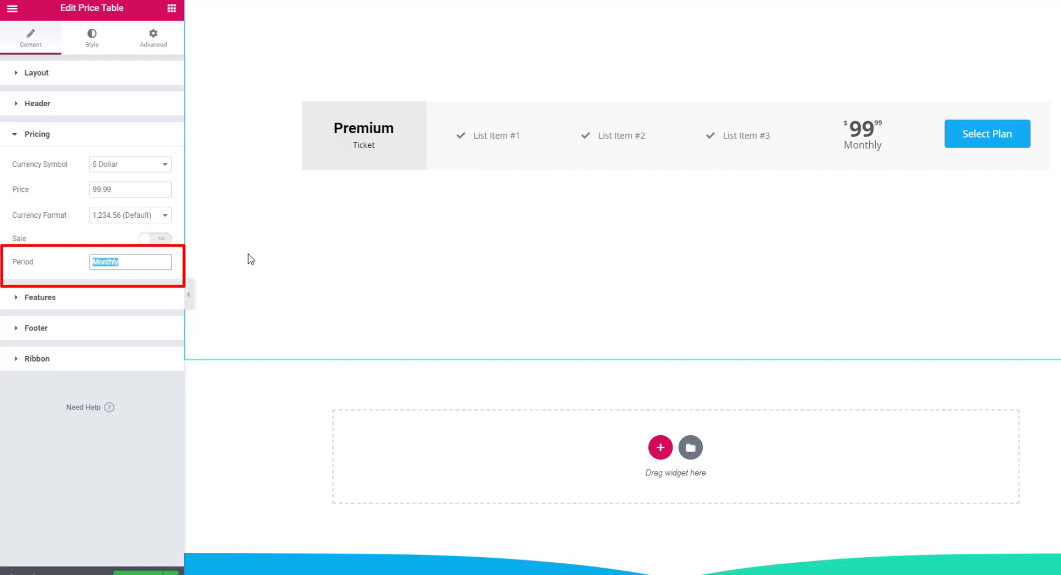
text(Per Ticket)
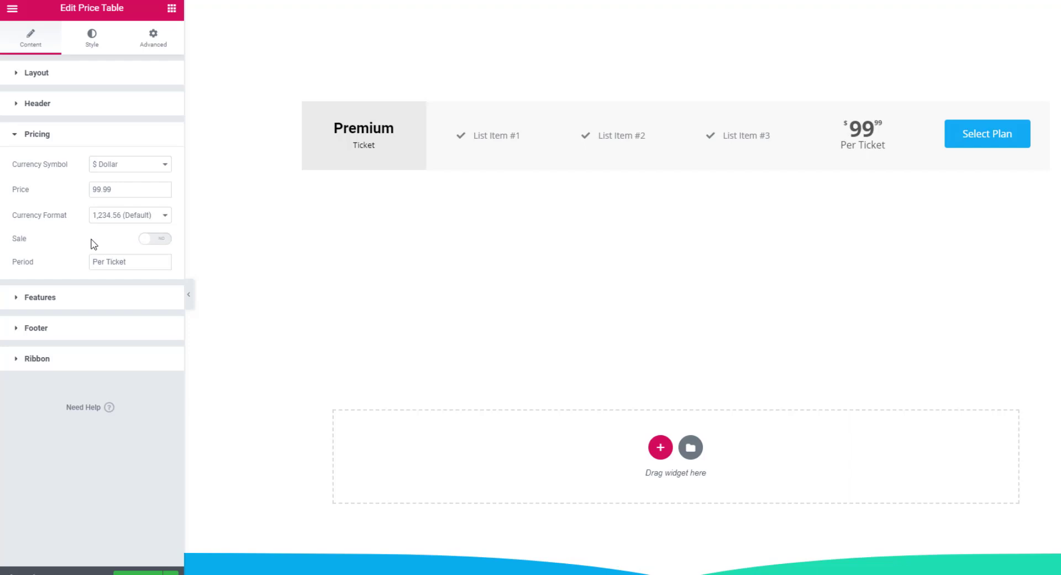
click(161, 247)
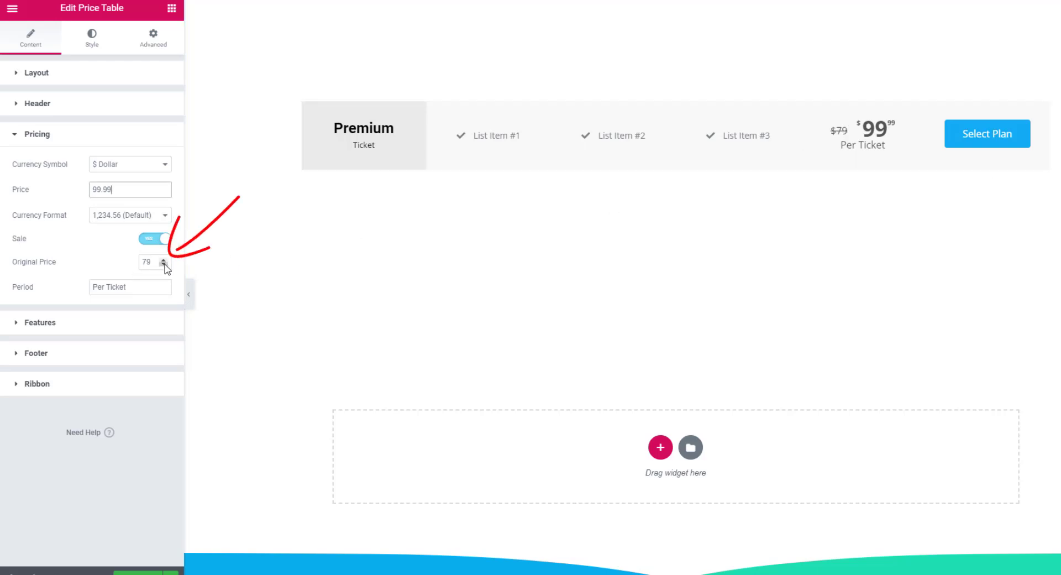
drag(164, 263, 164, 263)
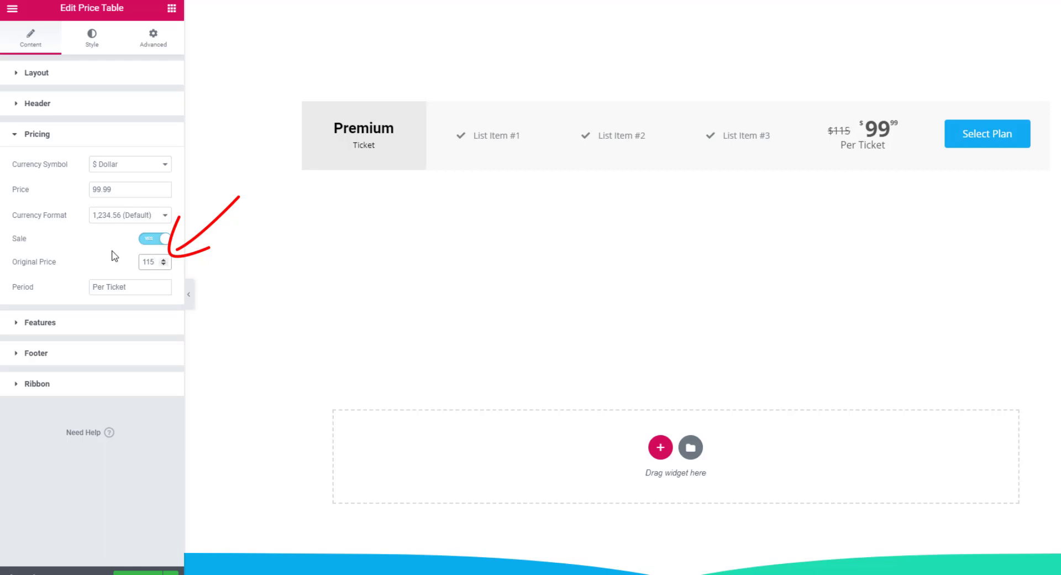
click(149, 241)
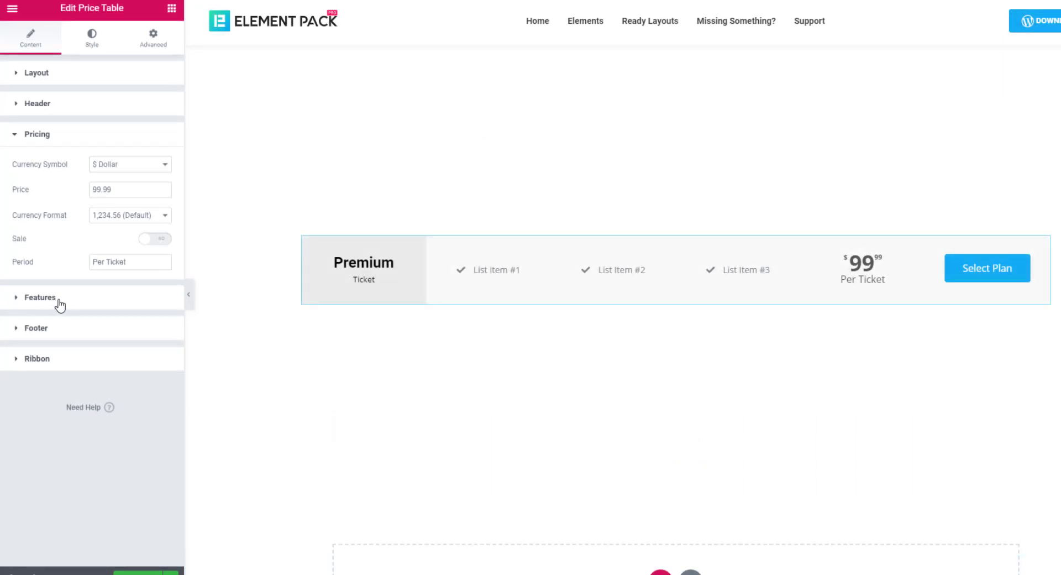
Step: Rename List Item #2 to 'Access to All Lectures', leaving its tooltip text empty
click(60, 301)
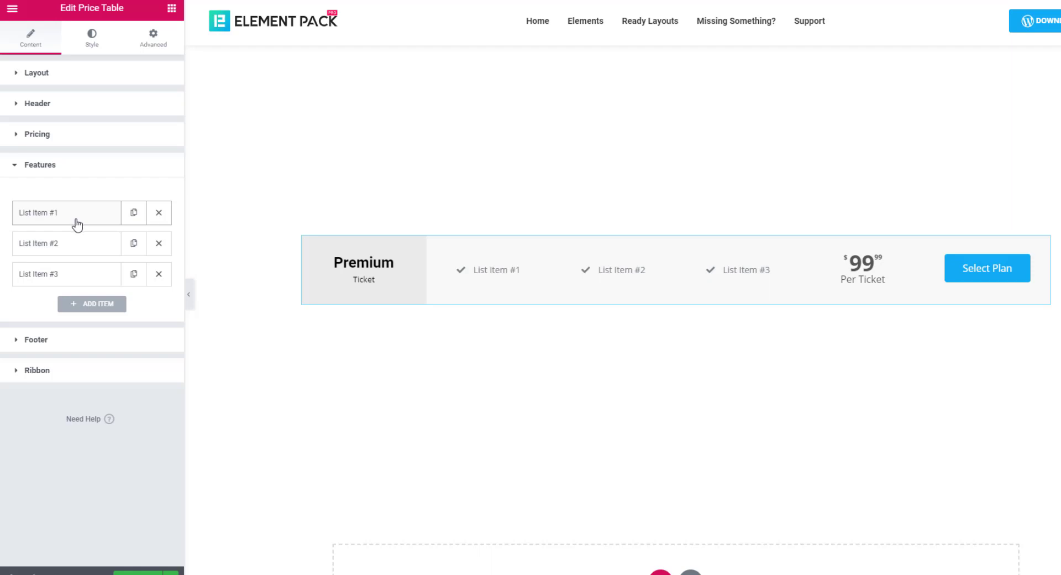
click(74, 253)
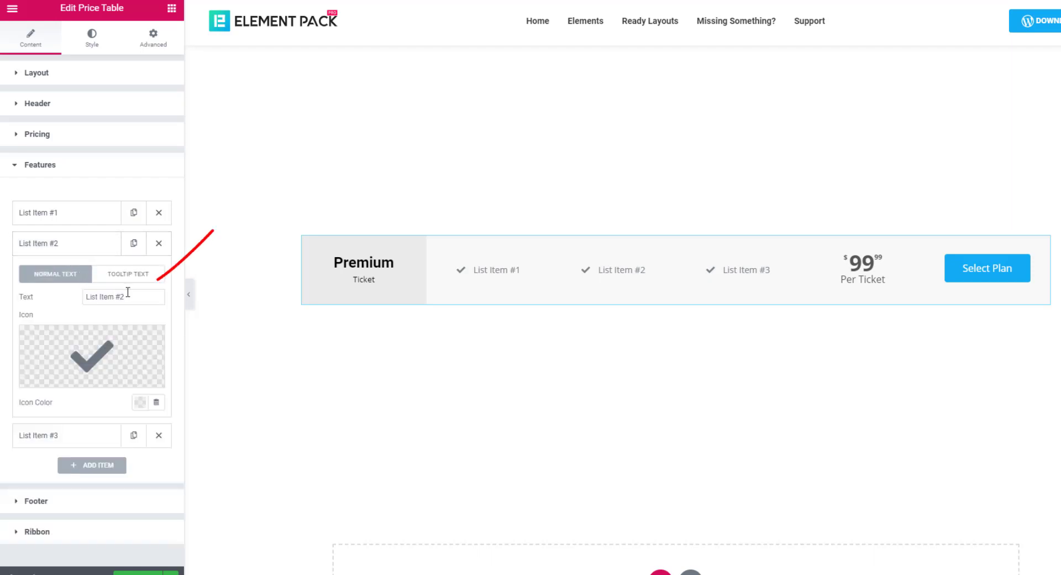
drag(126, 297, 83, 297)
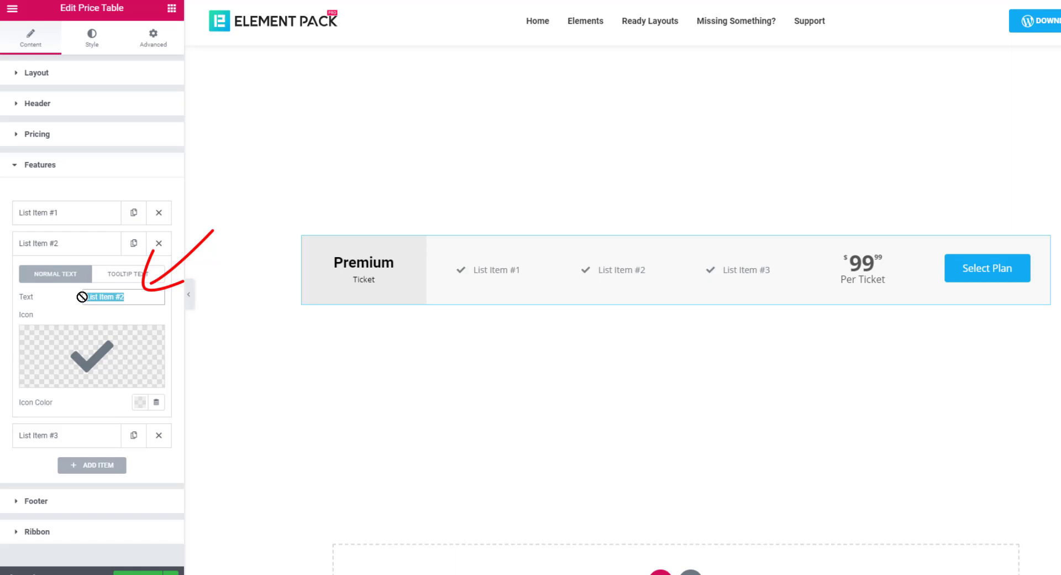
text(Access to All)
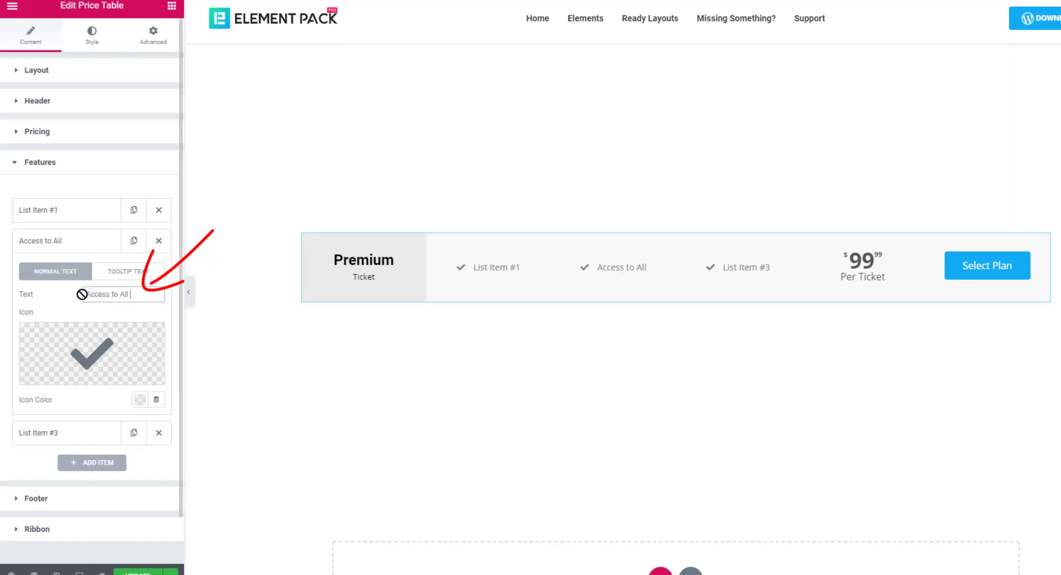
text( Lectures)
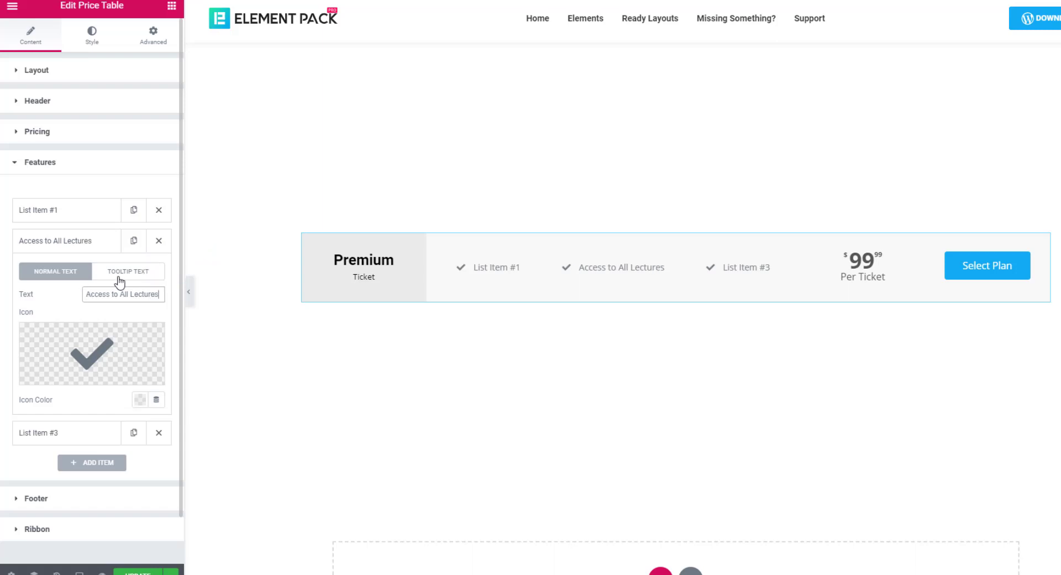
click(120, 279)
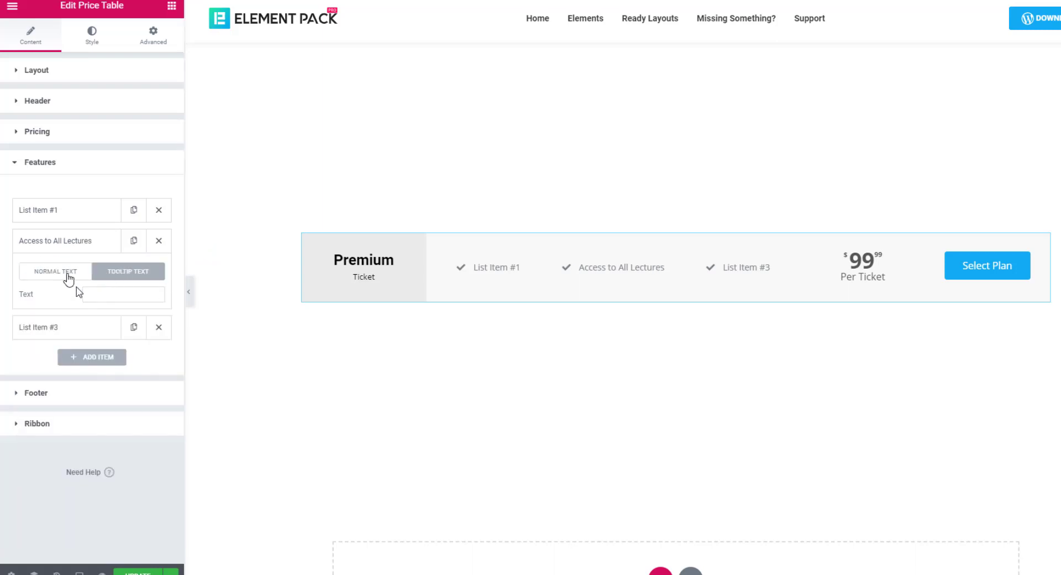
click(69, 276)
click(116, 275)
click(113, 289)
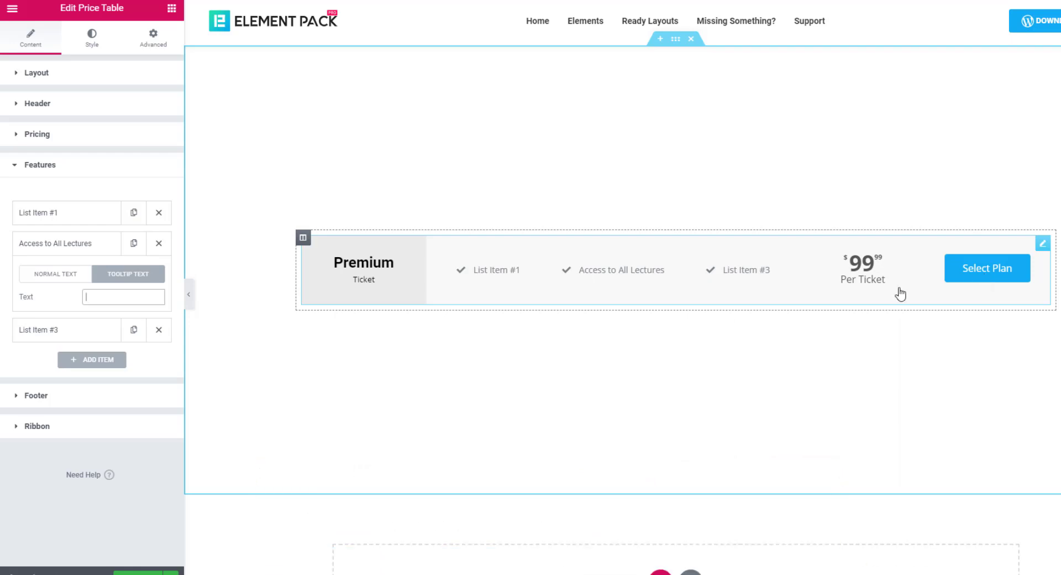
Step: Change the footer button text from 'Select Plan' to 'Get Ticket', keeping the link as #
click(51, 405)
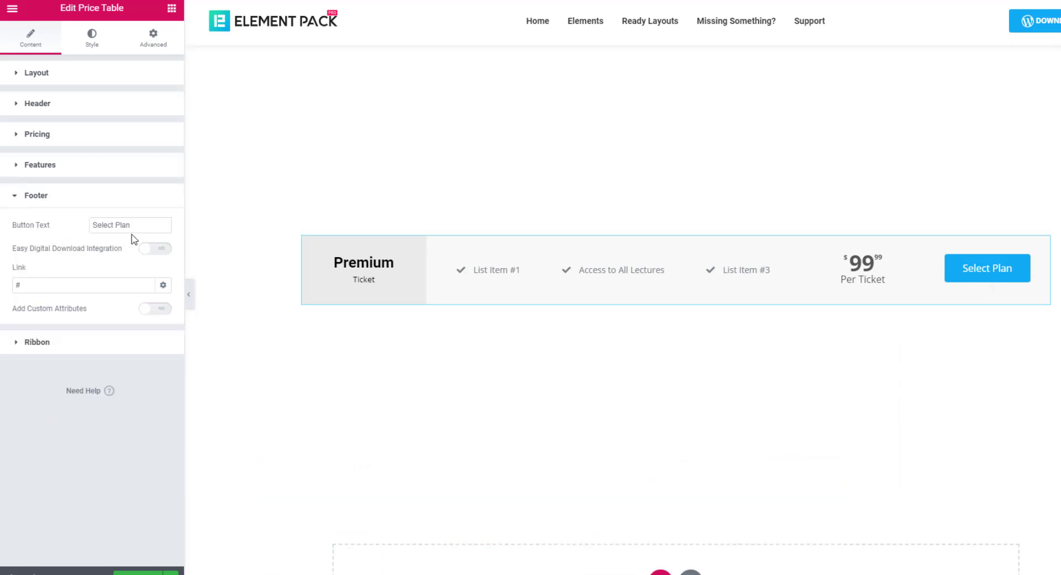
drag(139, 229, 51, 232)
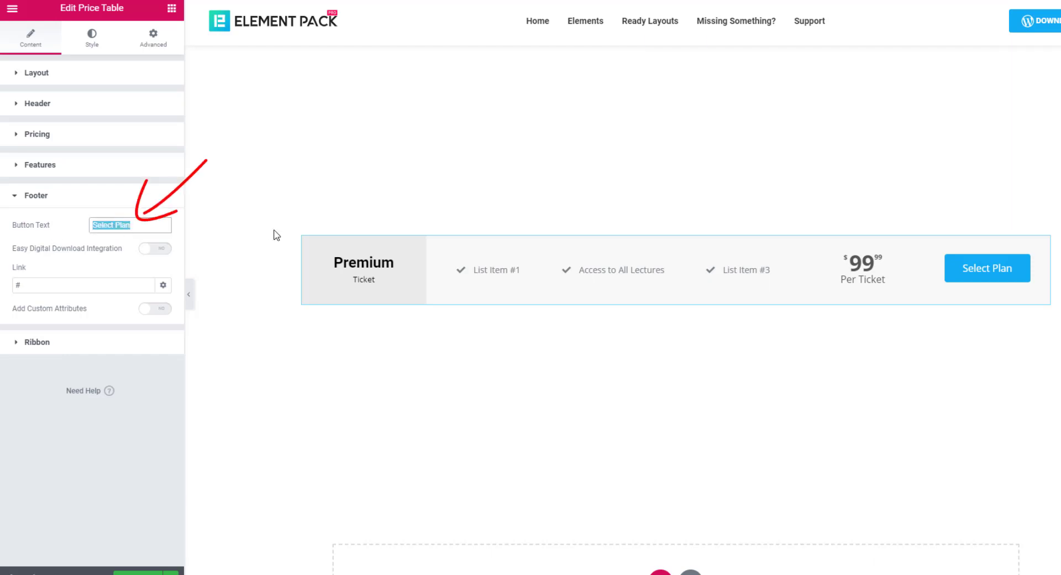
text(Get Ticket)
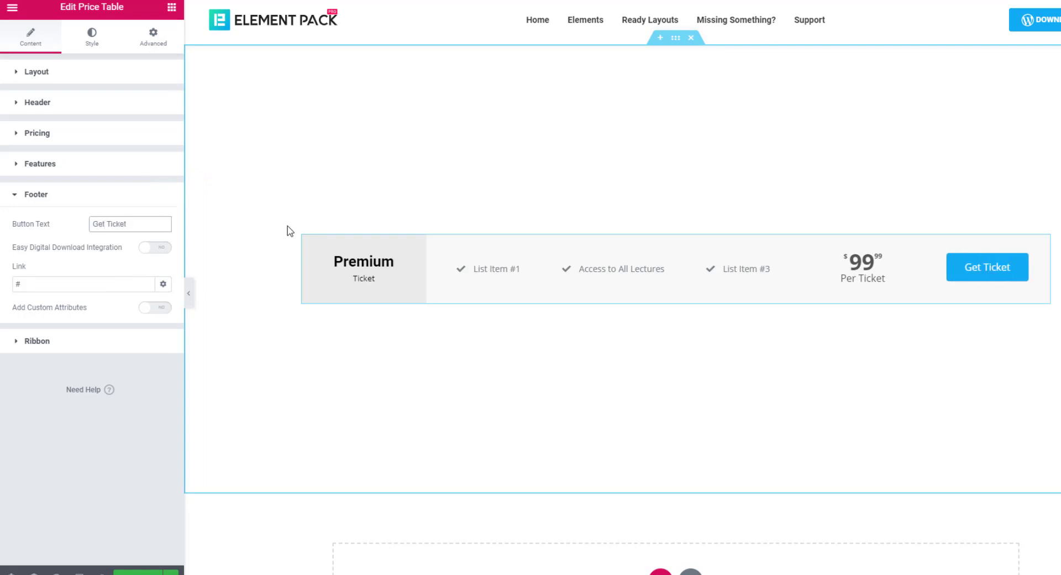
click(40, 283)
drag(33, 283, 3, 287)
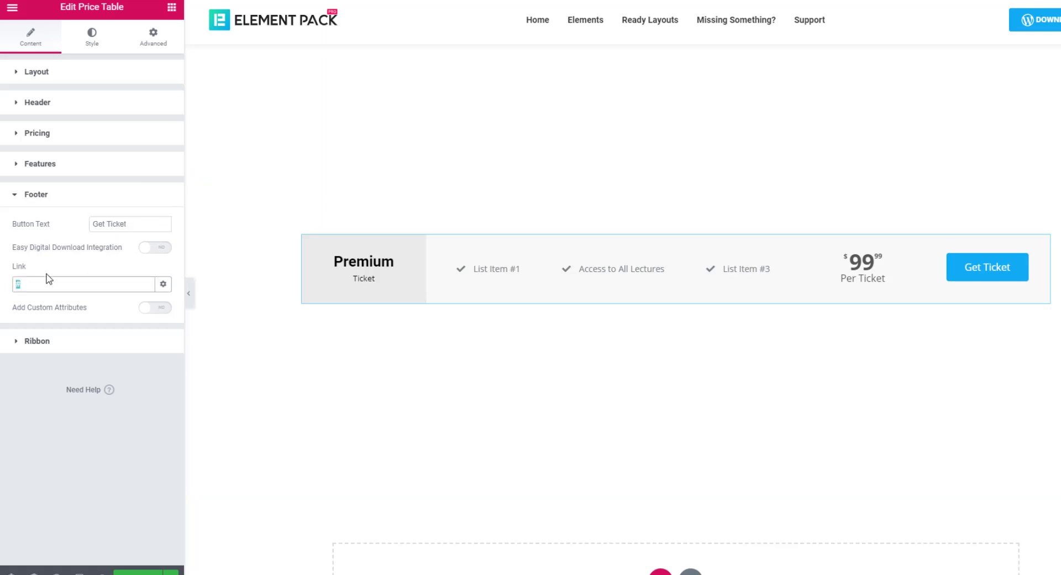
click(28, 284)
click(67, 341)
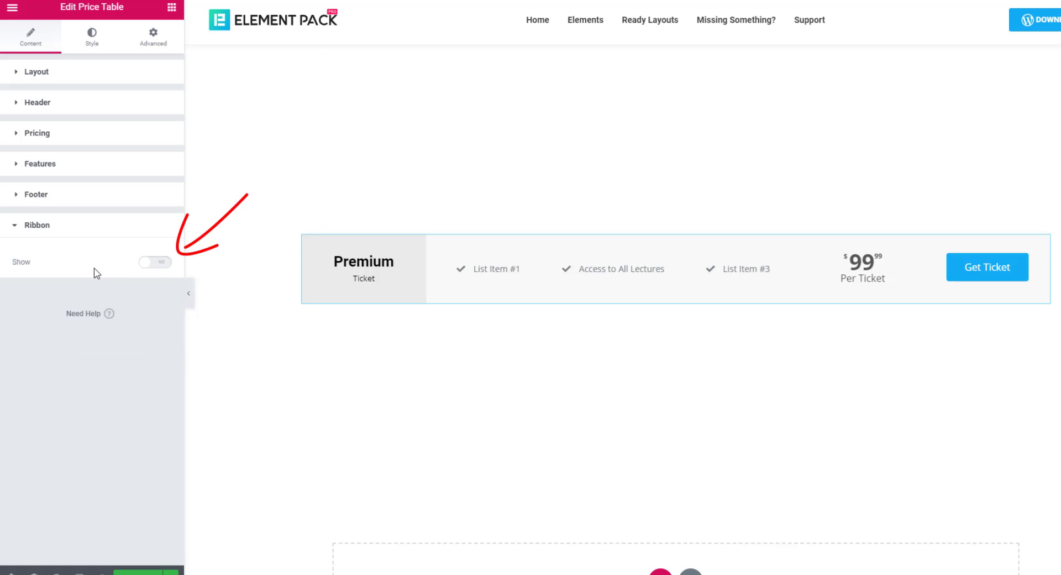
Step: Show the ribbon, retitle it 'Hot', and center-align it after trying right and full-width
click(156, 263)
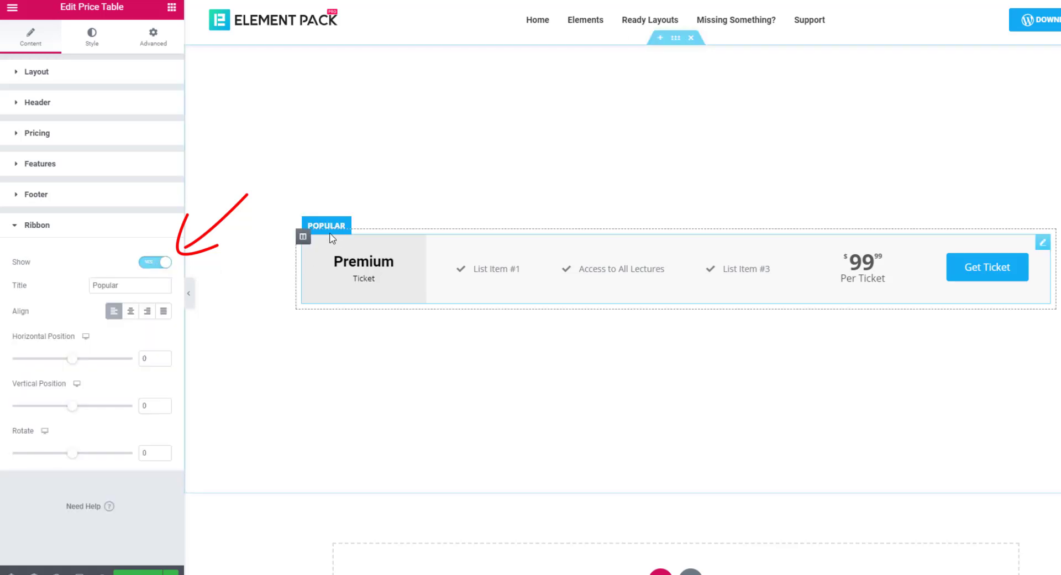
double_click(95, 285)
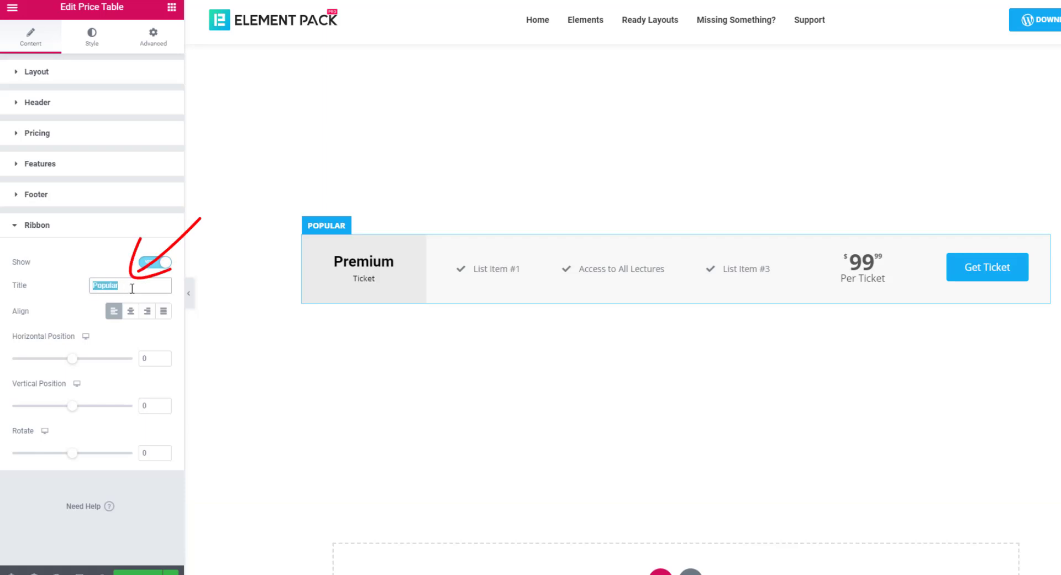
text(Hot)
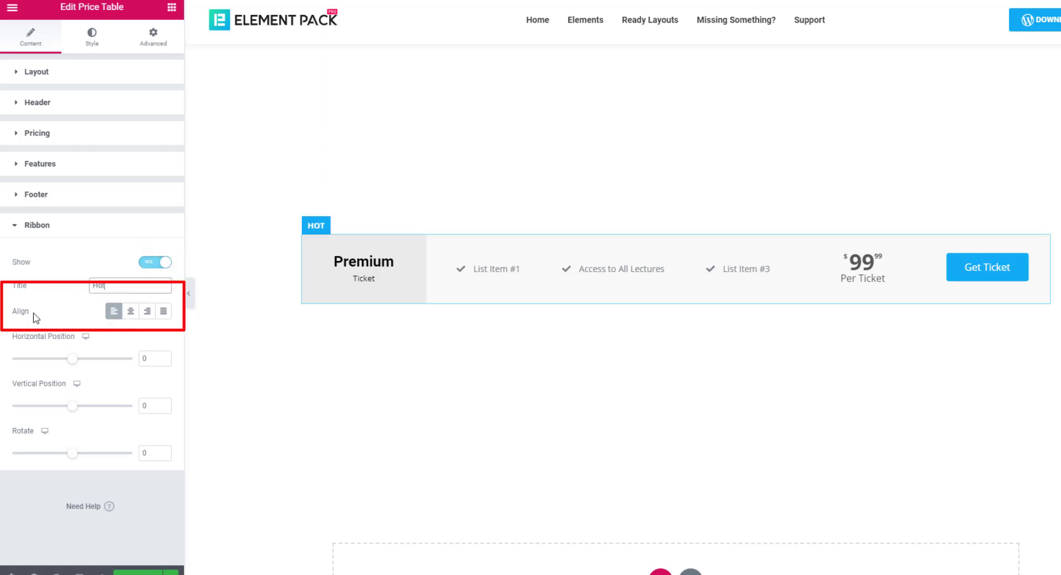
click(132, 313)
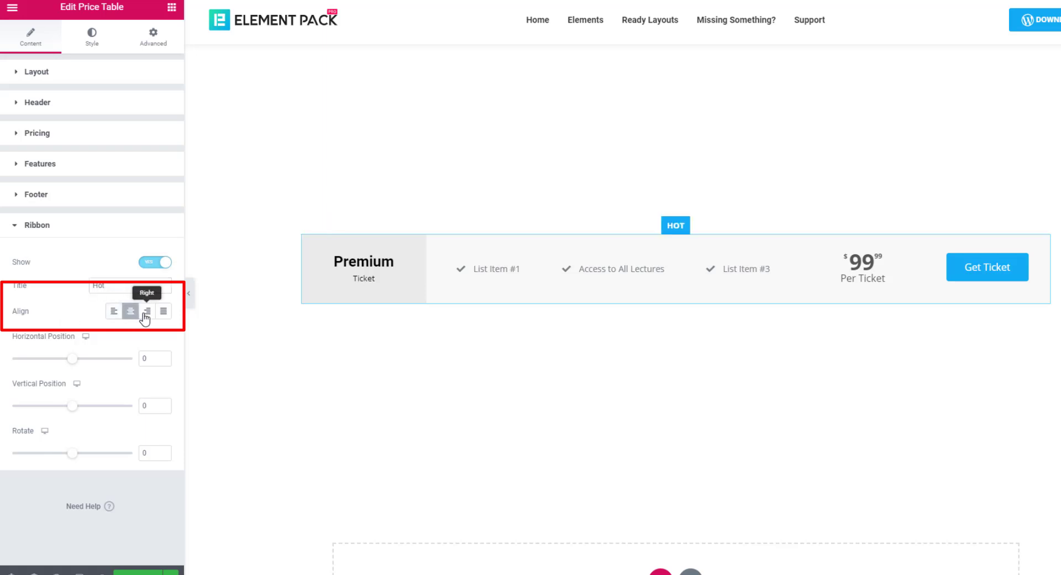
click(145, 313)
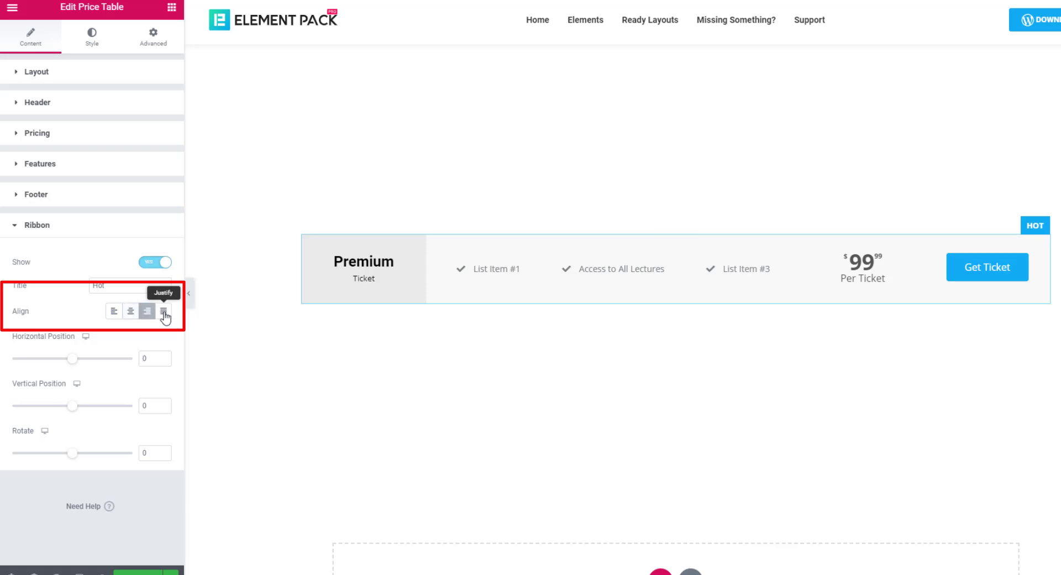
click(164, 313)
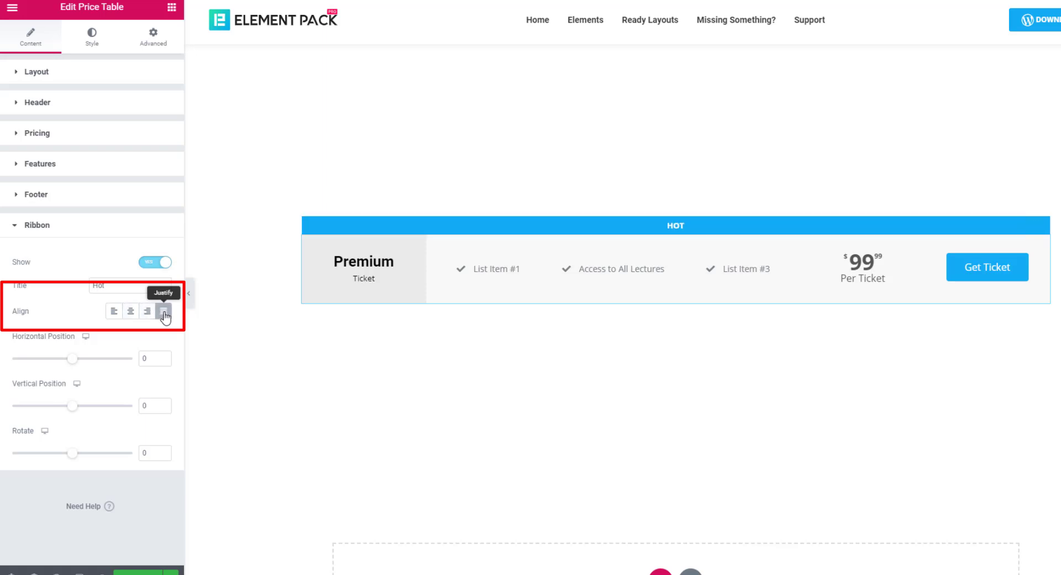
click(131, 313)
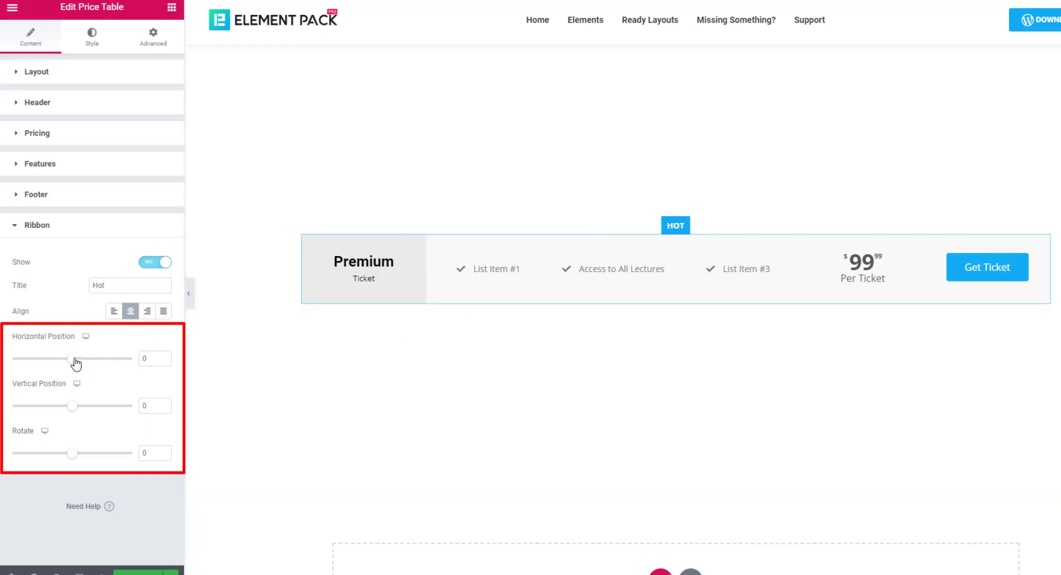
Step: Align the HOT ribbon left and place it near horizontal -44, vertical 34
drag(75, 363, 11, 360)
drag(72, 405, 122, 402)
click(114, 311)
drag(12, 358, 55, 358)
drag(105, 408, 81, 412)
scroll(163, 452, up, 15)
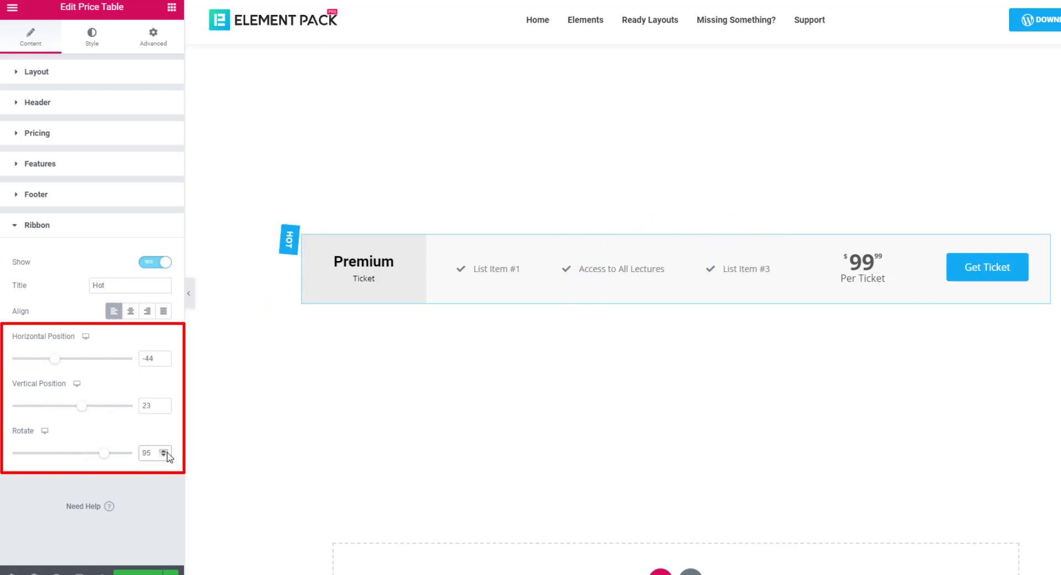
Step: Rotate the ribbon to -90 and fine-tune it to horizontal -39, vertical 38
click(144, 453)
text(-90)
drag(81, 405, 76, 405)
drag(54, 358, 61, 366)
click(164, 407)
scroll(164, 408, up, 20)
click(163, 357)
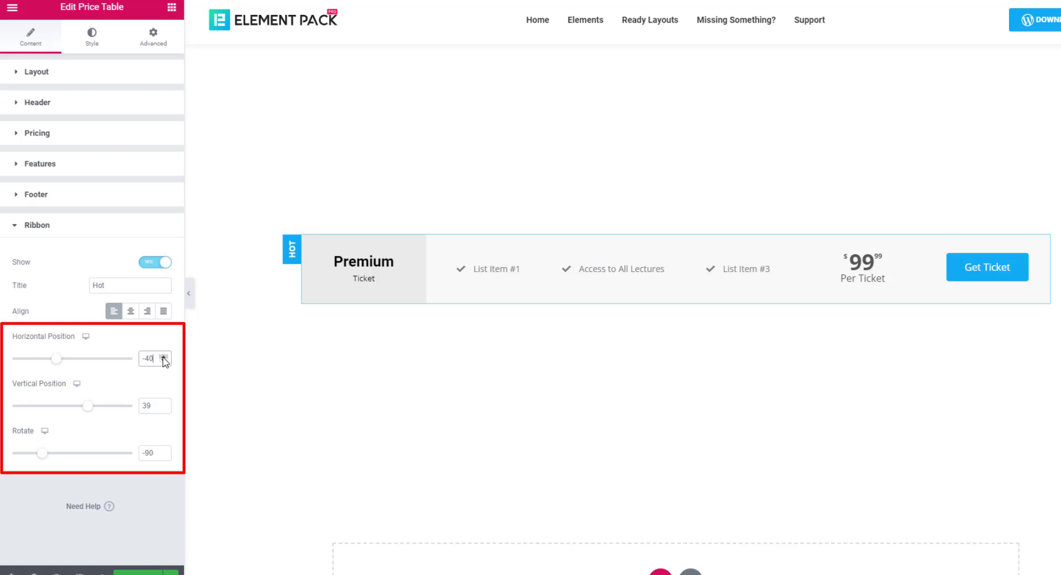
click(163, 409)
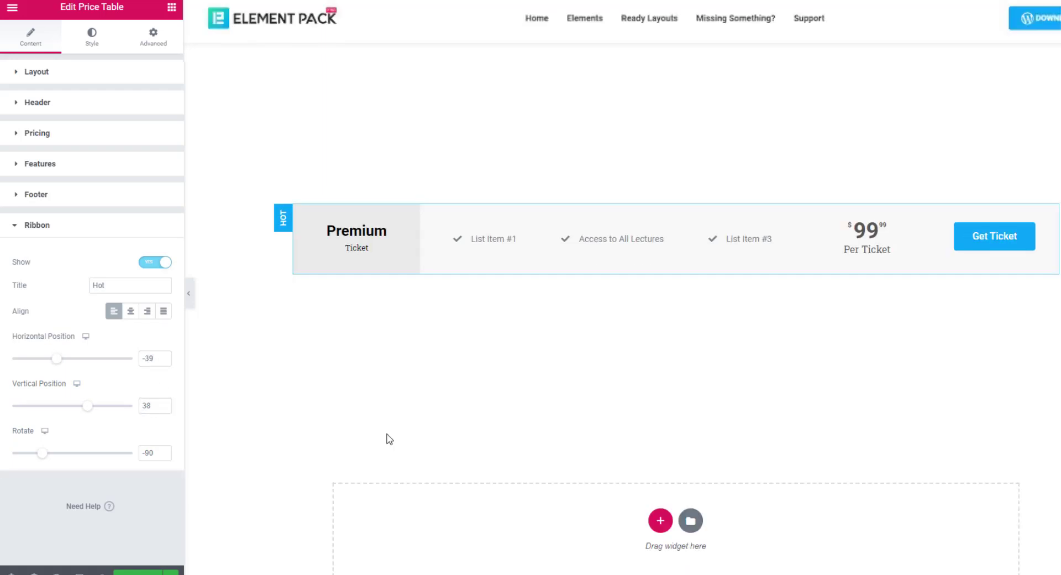
Step: In the Style tab, set the Header background colour to #2A0DFF
click(92, 44)
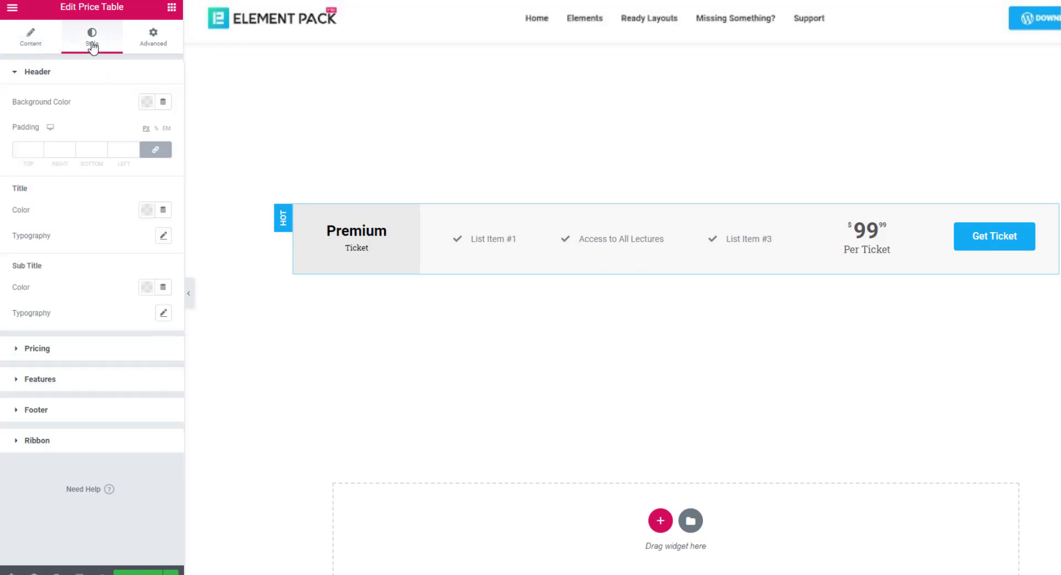
click(56, 79)
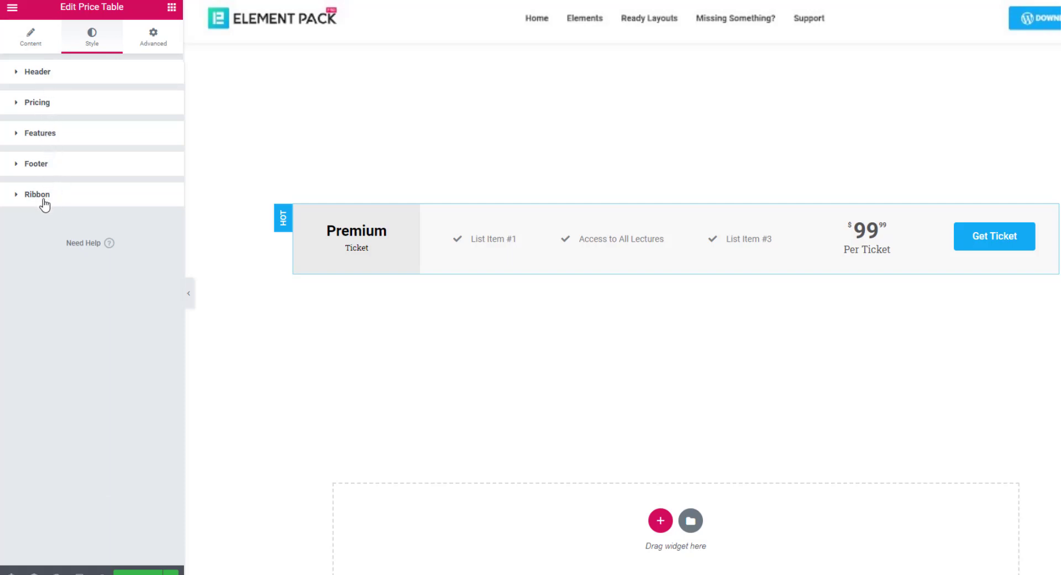
click(37, 79)
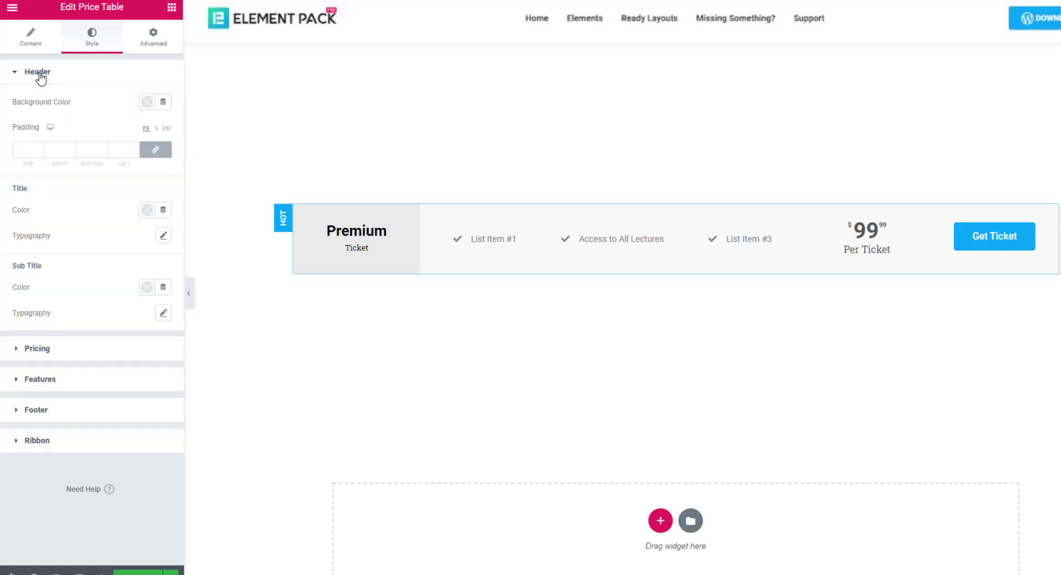
click(145, 103)
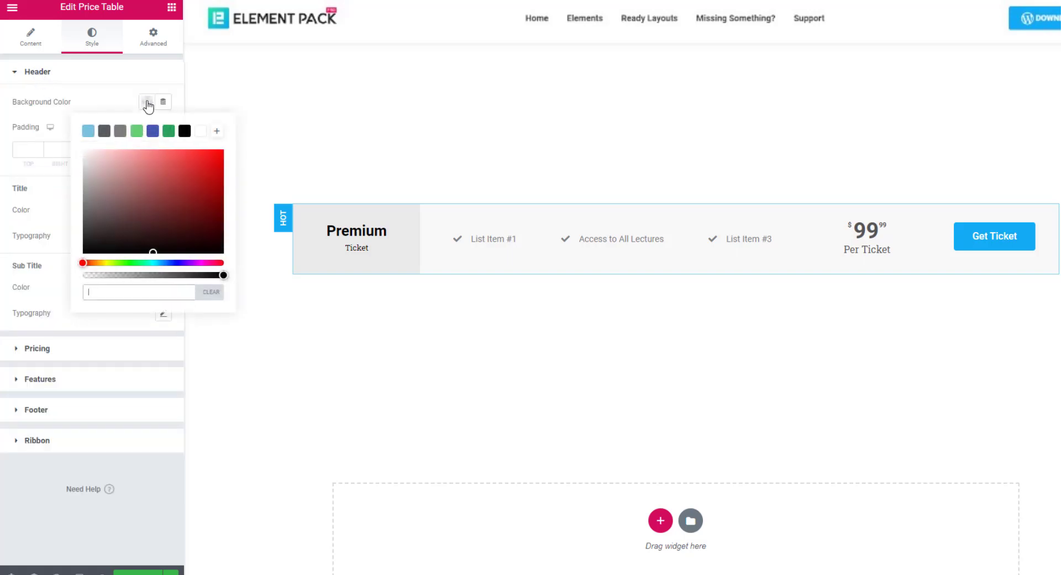
click(129, 286)
text(#2A0DFF)
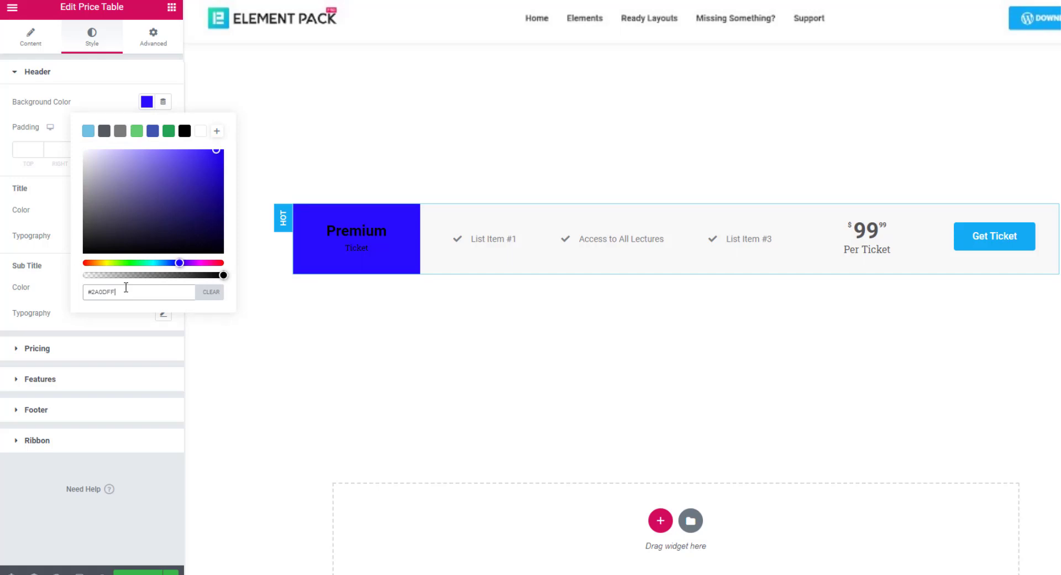
click(51, 200)
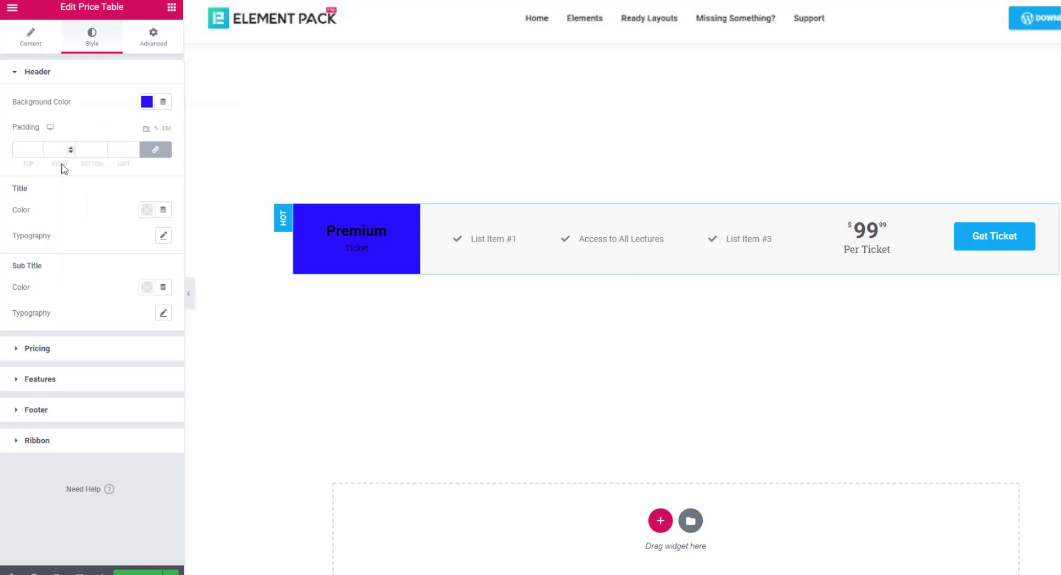
Step: Make the Premium title and Ticket subtitle colours white (#FFFFFF)
click(147, 213)
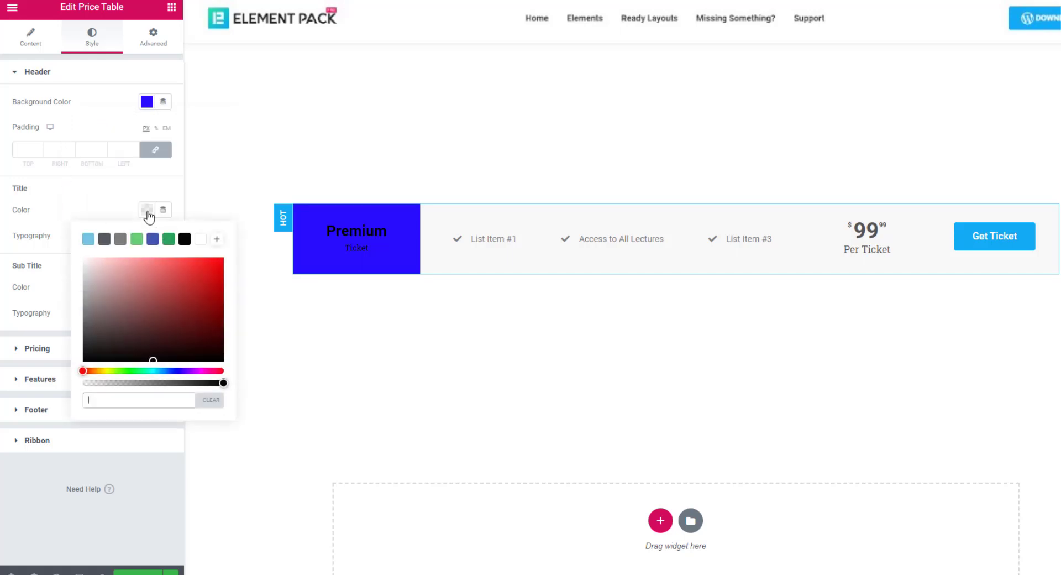
click(86, 259)
click(86, 211)
click(148, 293)
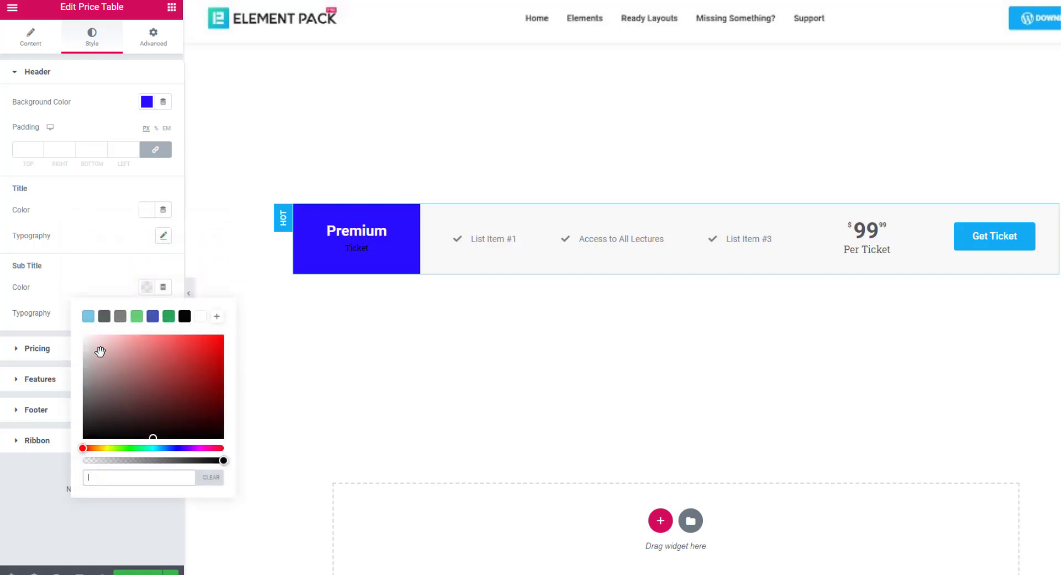
click(84, 336)
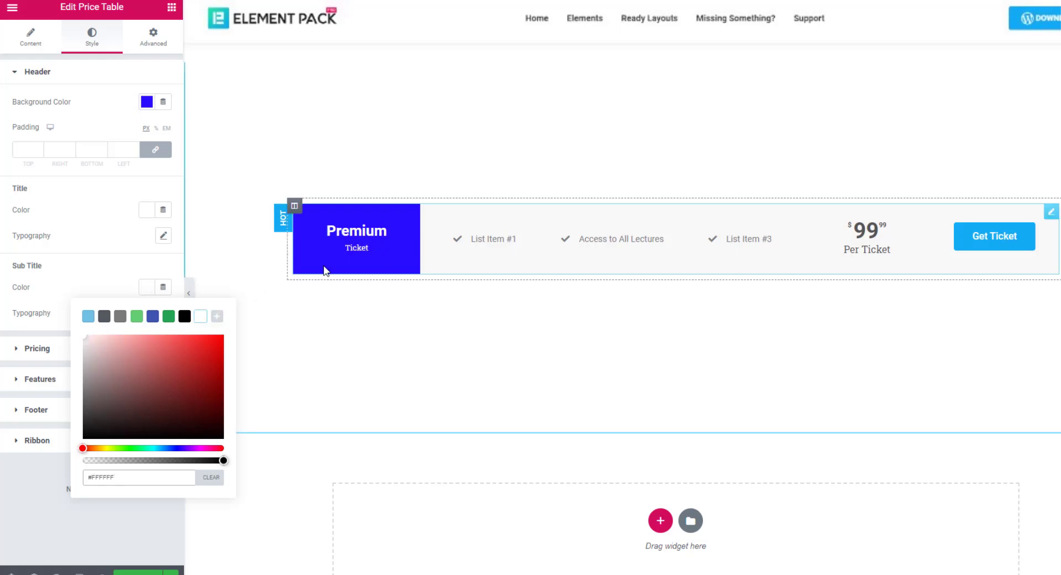
click(100, 165)
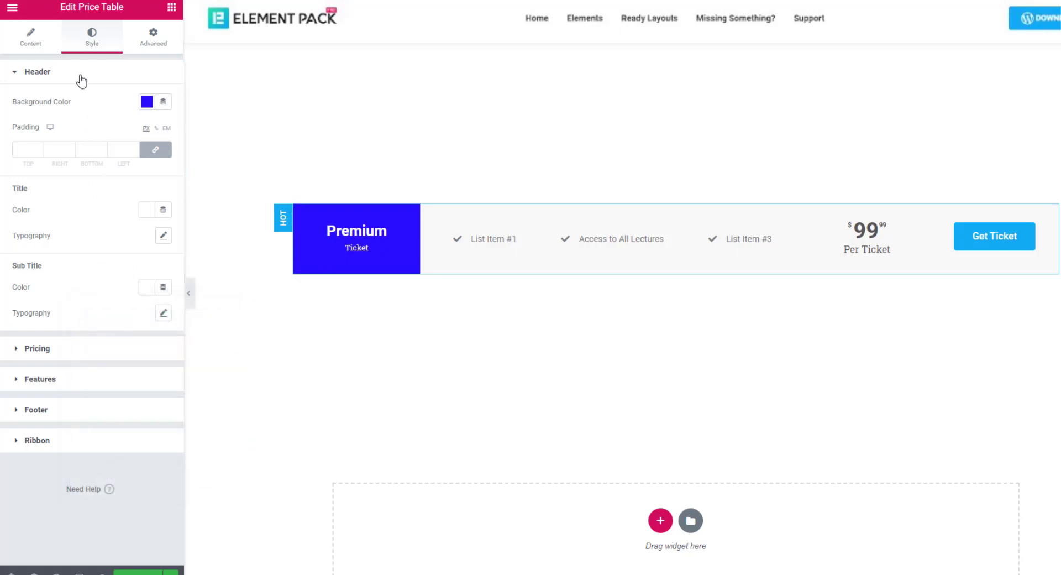
Step: Collapse Header and give the Pricing block a blue background
click(81, 80)
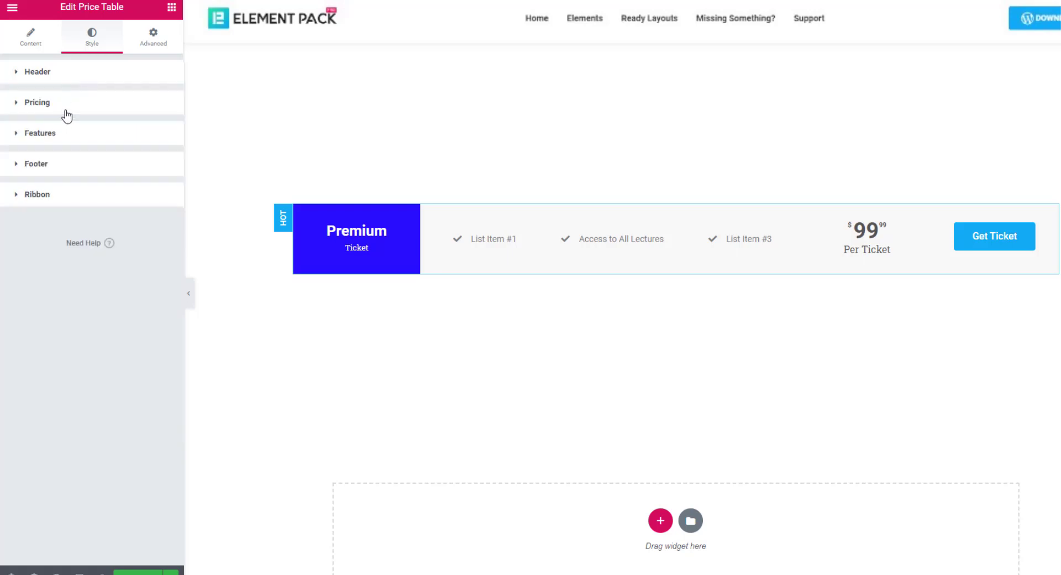
click(66, 105)
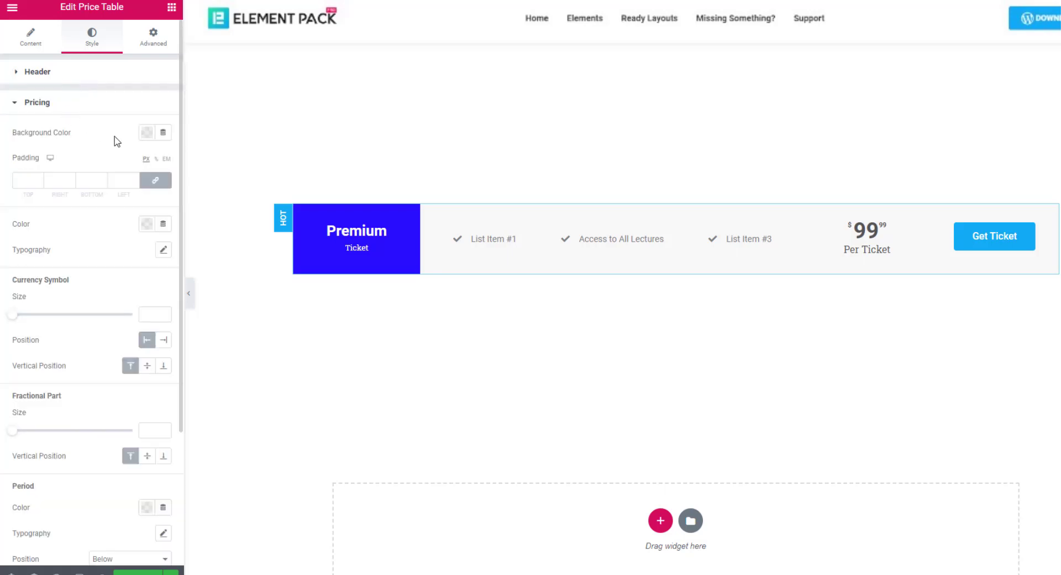
click(146, 132)
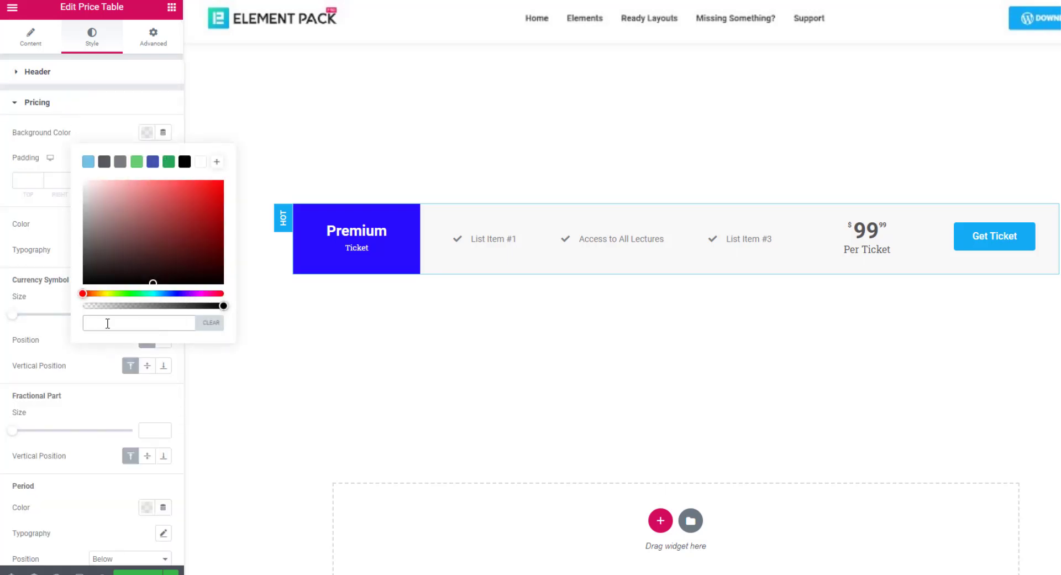
key(ctrl+v)
click(109, 177)
Step: Make the 99 price and Per Ticket period text white (#FFFFFF)
click(147, 224)
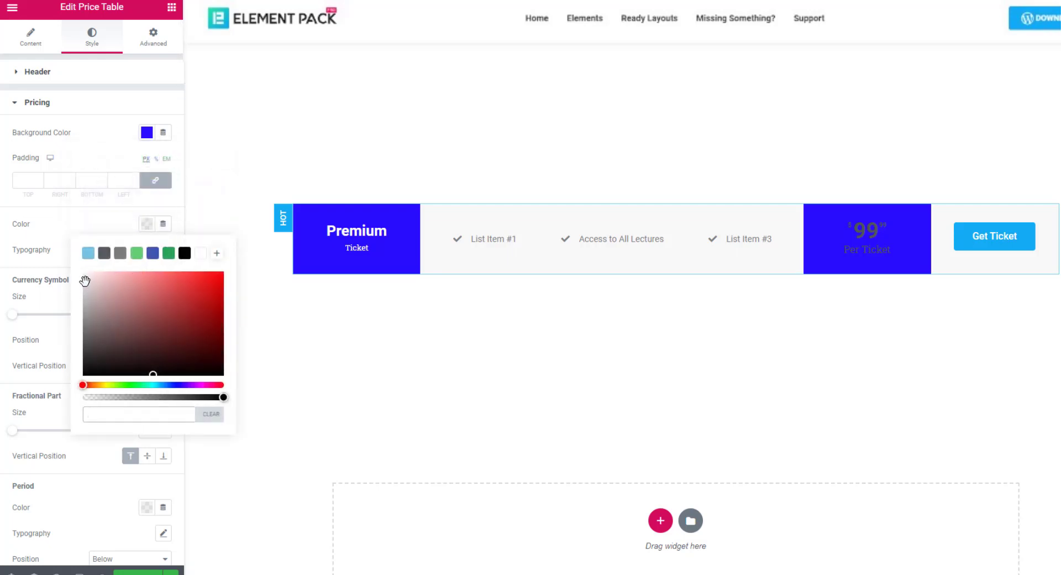
text(#ffffff)
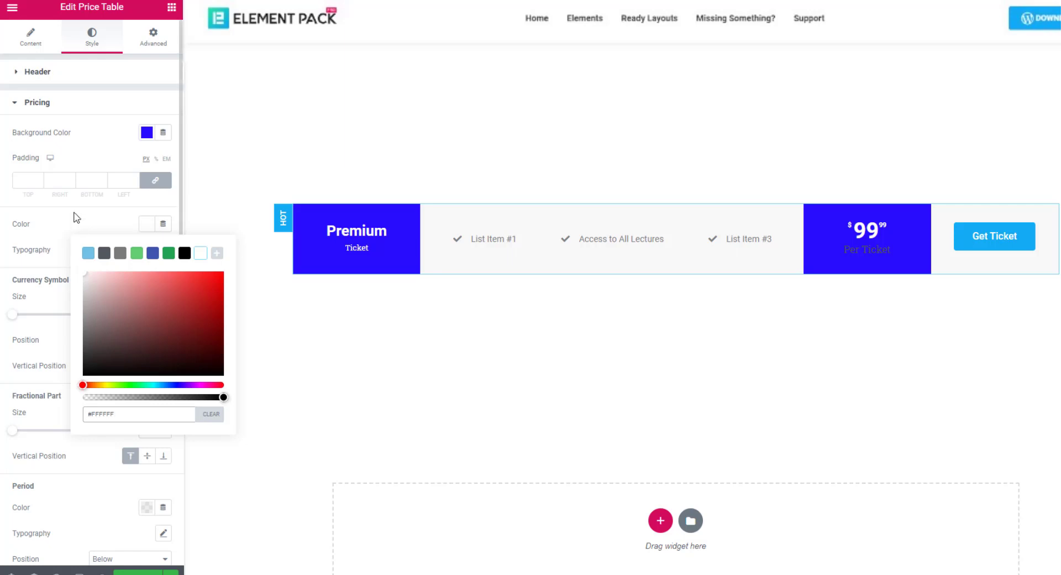
click(77, 224)
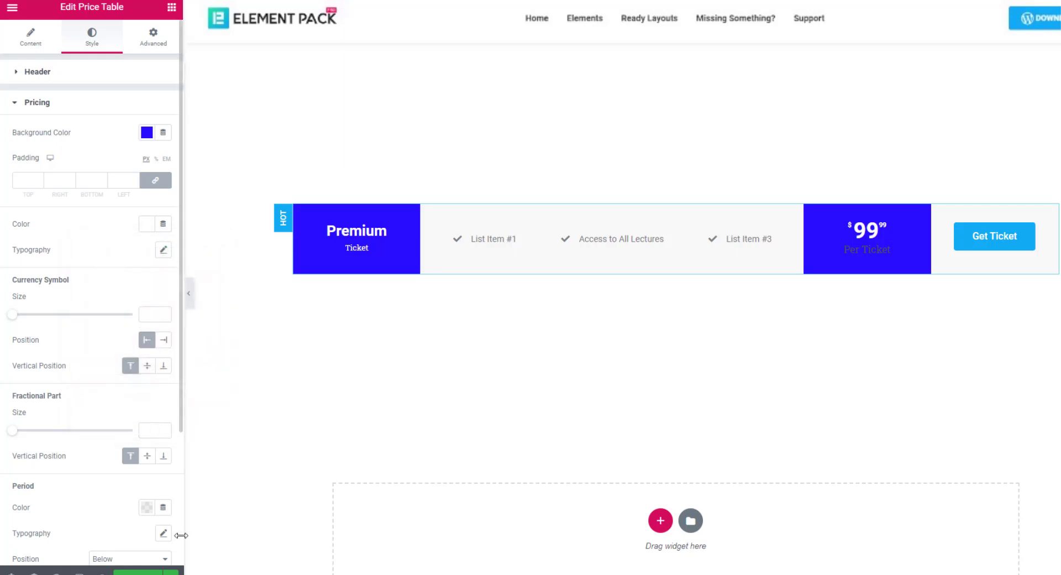
click(147, 507)
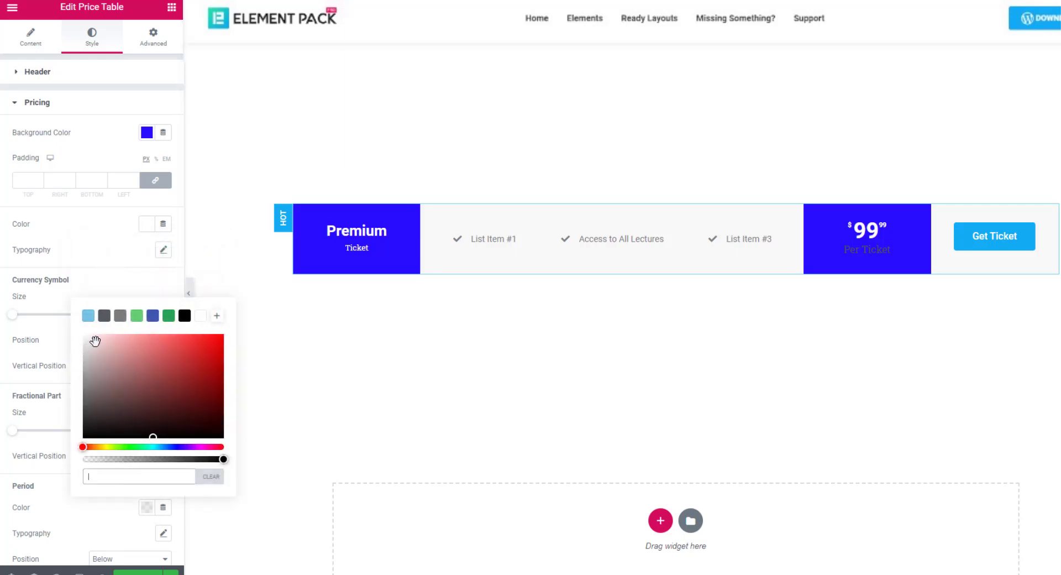
text(#FFFFFF)
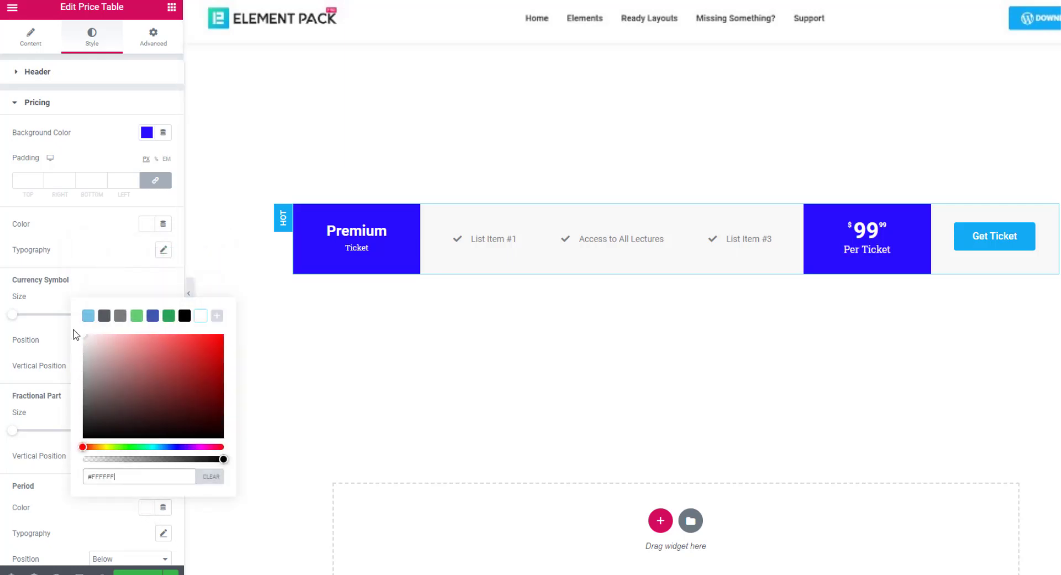
click(108, 262)
Step: Give the Features area a #2A0DFF background and white list text, then collapse it
click(60, 105)
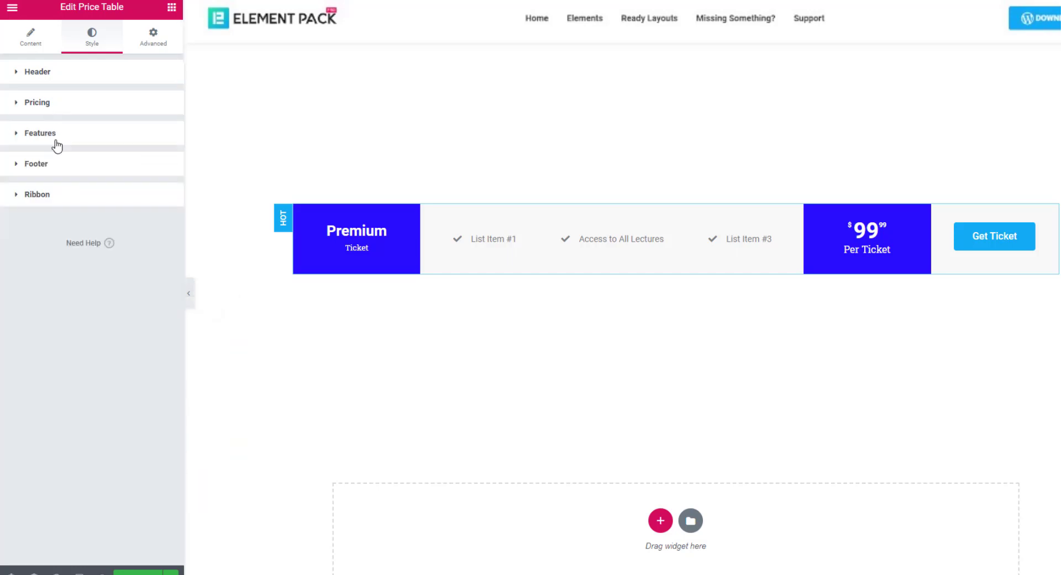
click(56, 136)
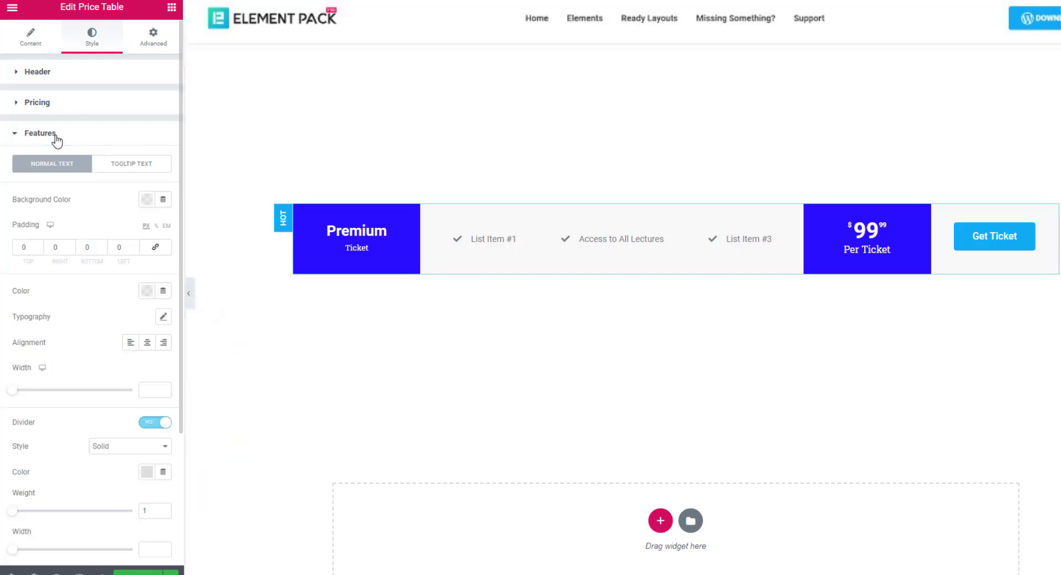
click(146, 199)
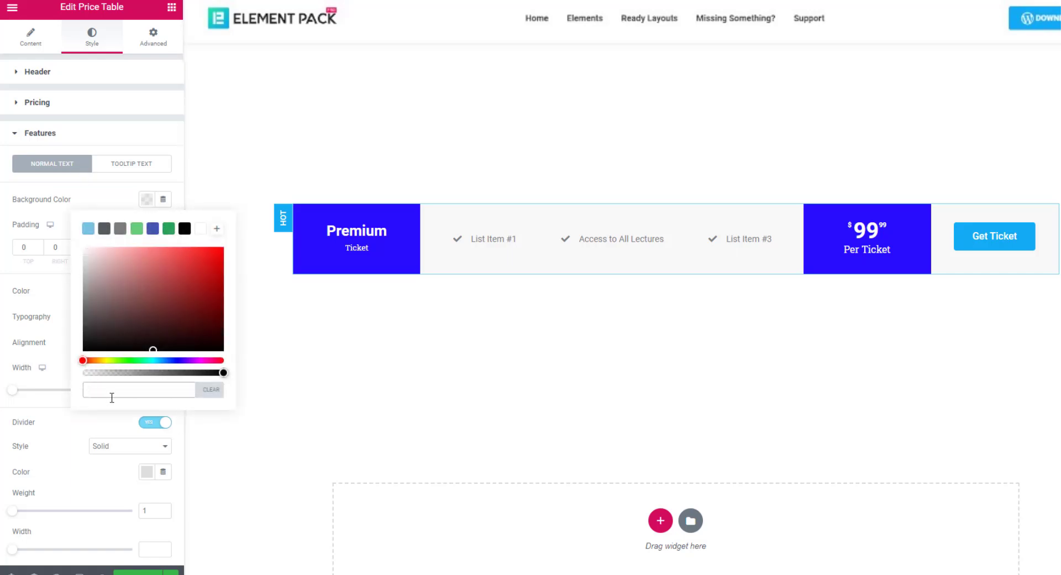
text(#2A0DFF)
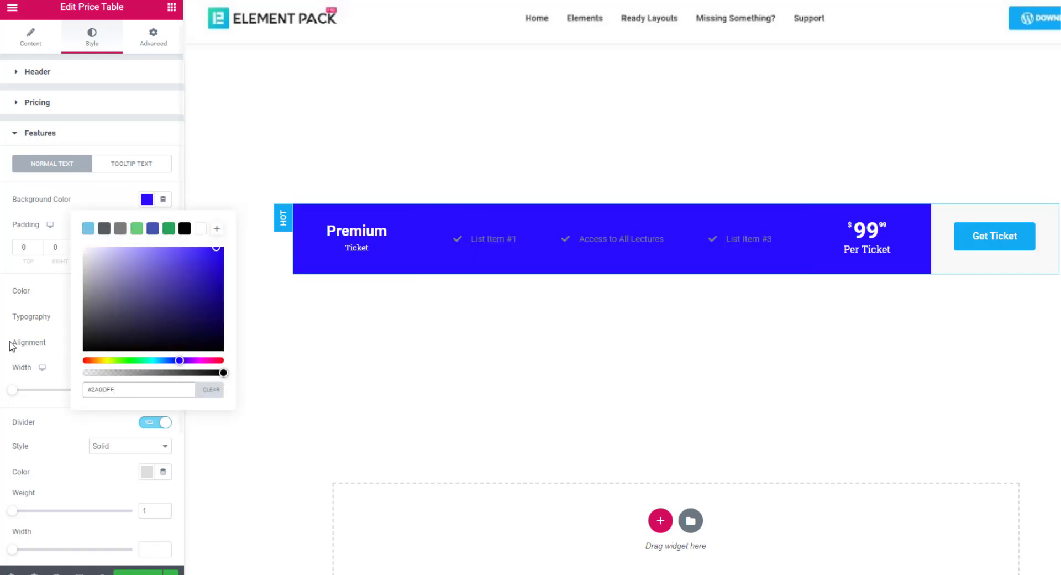
click(45, 292)
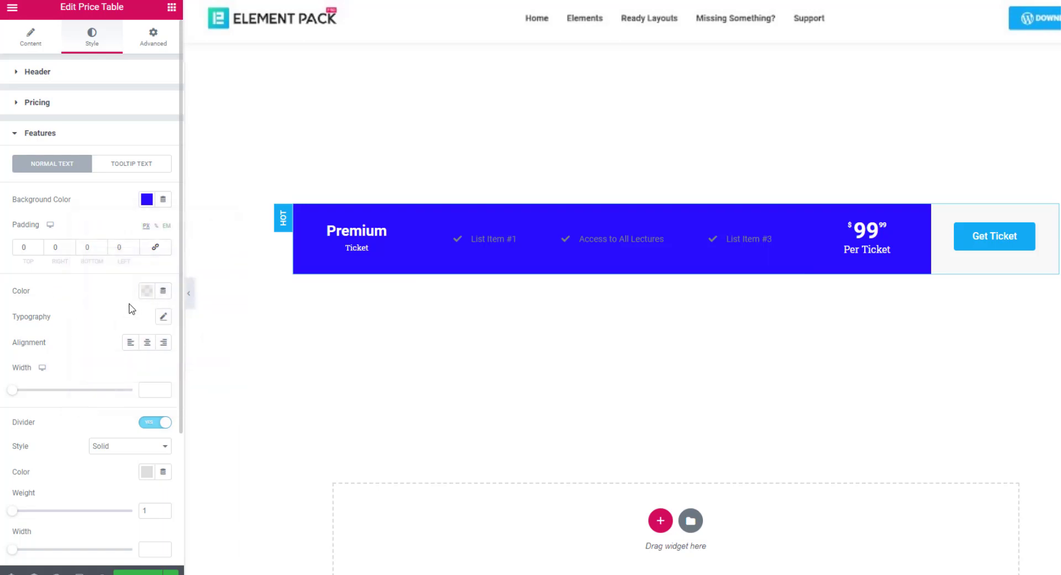
click(146, 291)
drag(97, 346, 84, 339)
click(69, 292)
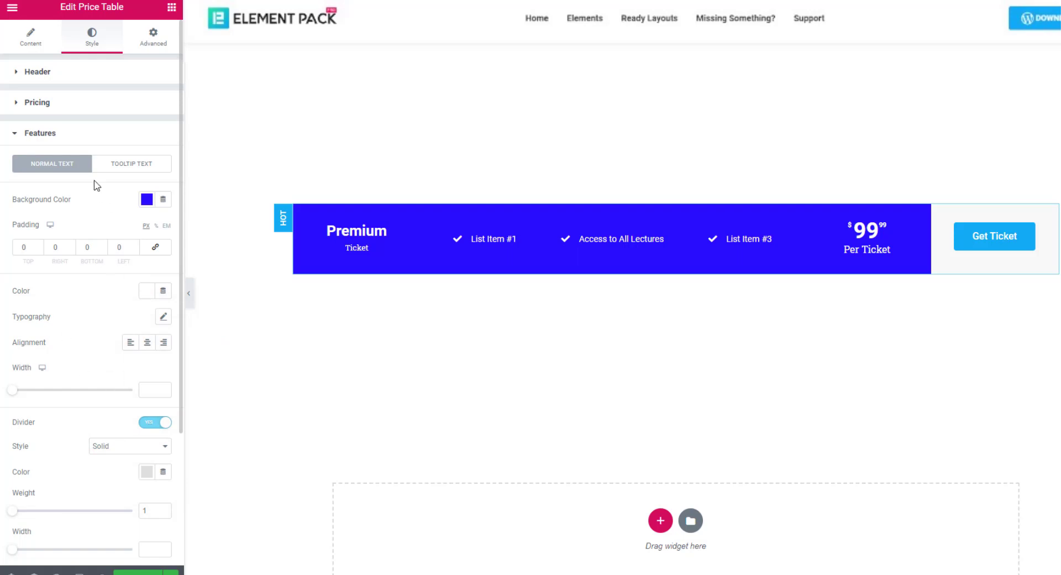
click(65, 136)
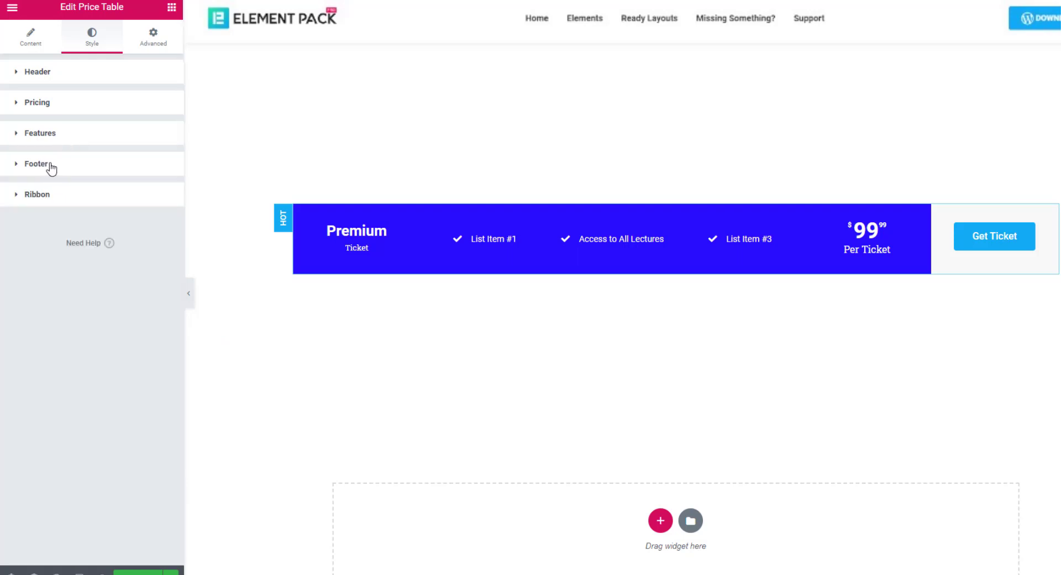
Step: Set the Footer background colour to blue #2A0DFF
click(51, 168)
click(146, 196)
text(#2A0DFF)
click(53, 308)
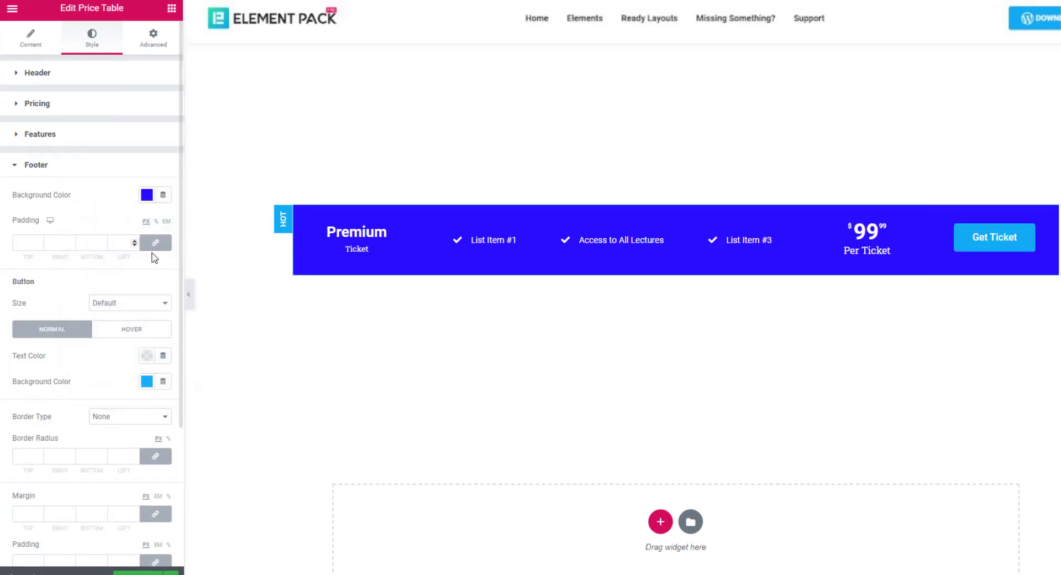
Step: Give the Get Ticket button a #FFFFFF background and purple #741AEF text
scroll(160, 259, down, 3)
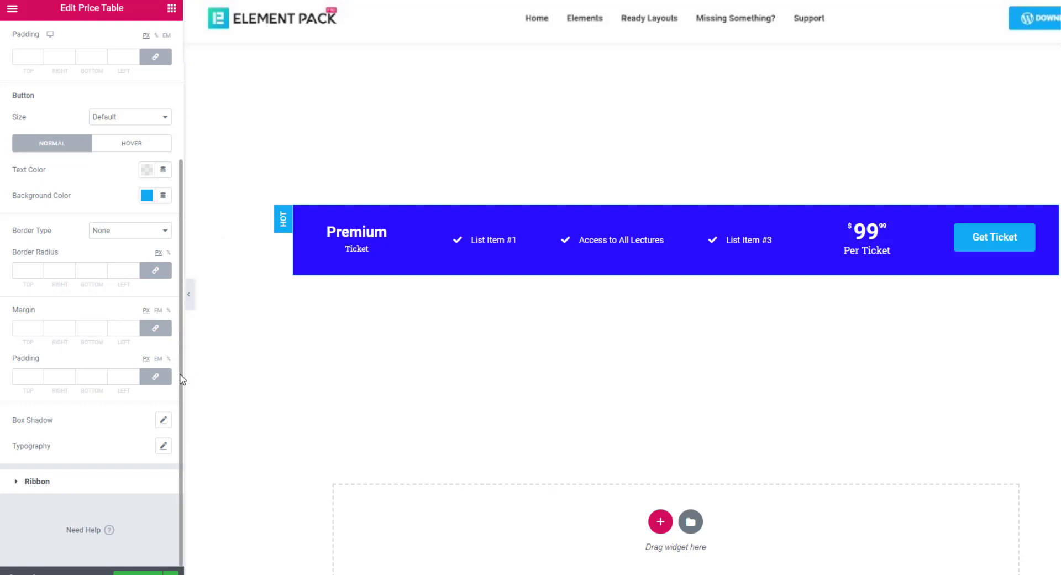
click(142, 196)
text(#FFFFFF)
click(146, 169)
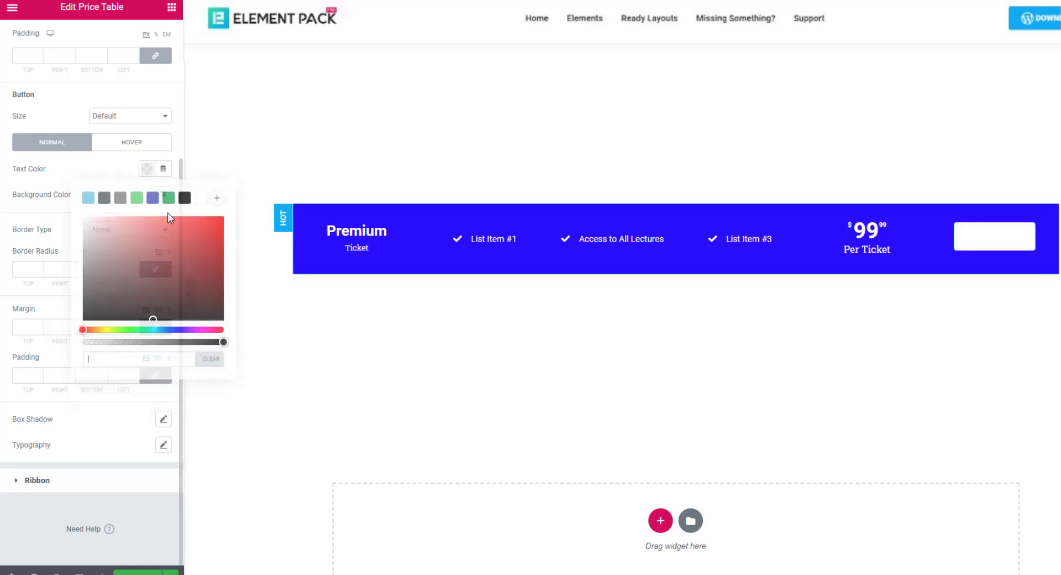
click(165, 329)
click(187, 329)
click(208, 223)
click(90, 175)
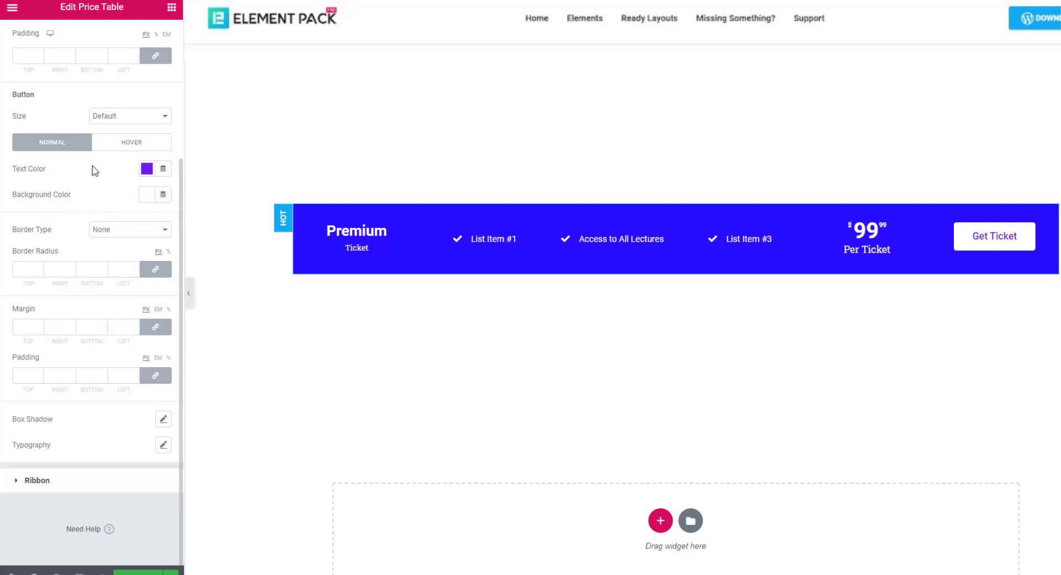
Step: Under the button's Hover state, set background colour black and text colour white
click(131, 145)
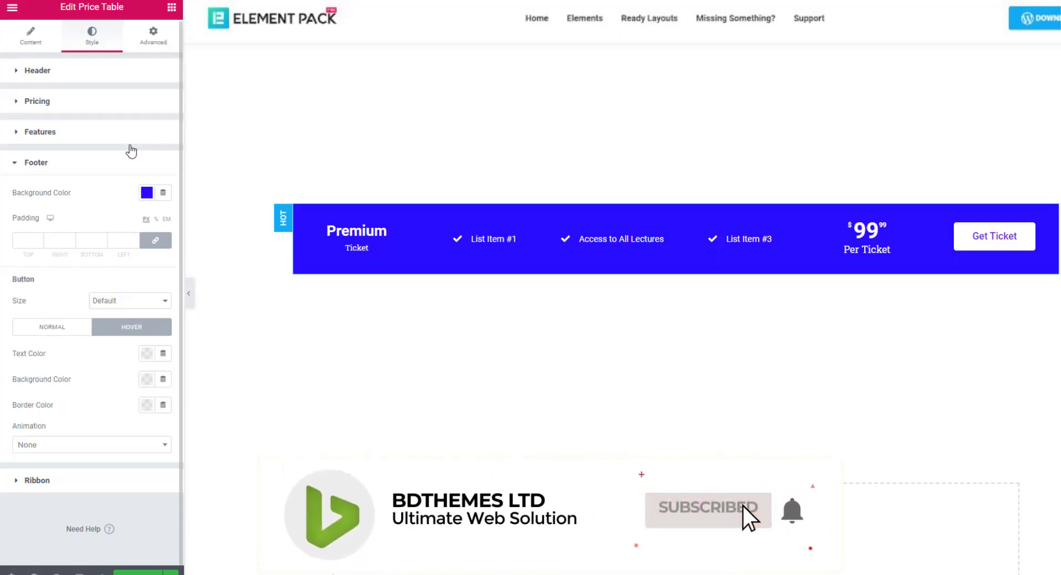
click(147, 380)
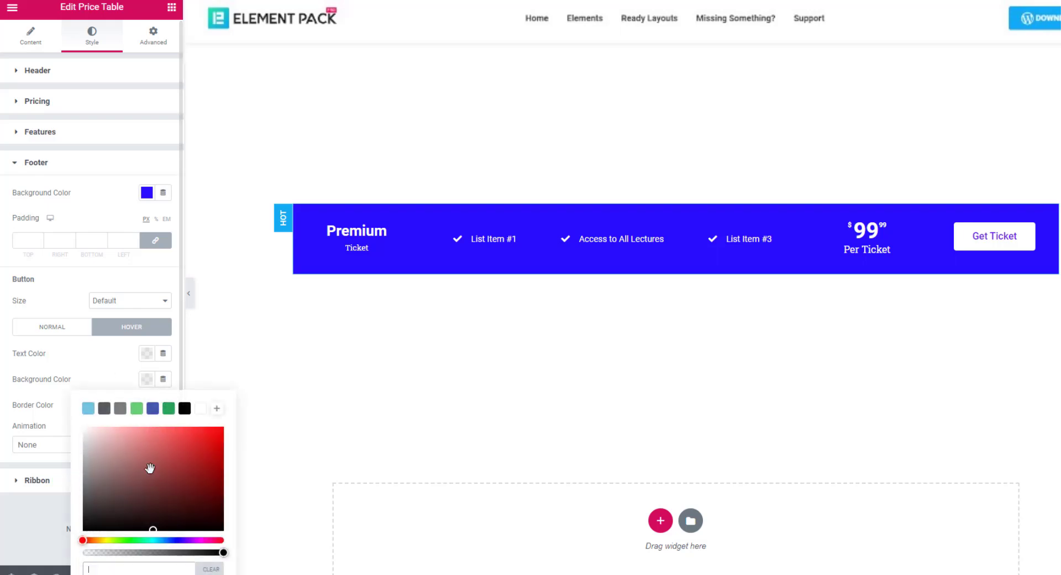
click(89, 525)
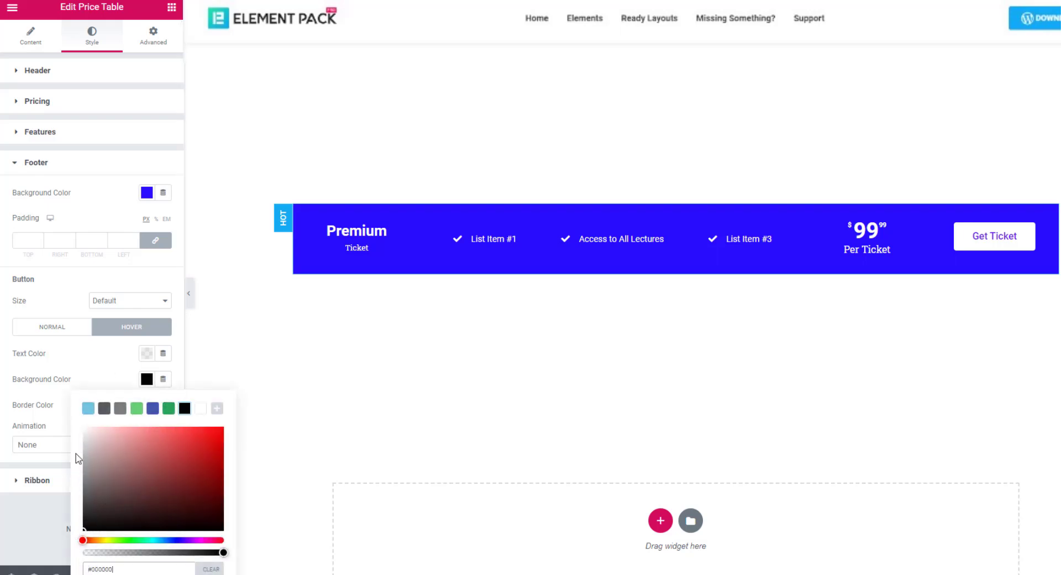
click(95, 371)
click(146, 353)
click(82, 402)
click(102, 360)
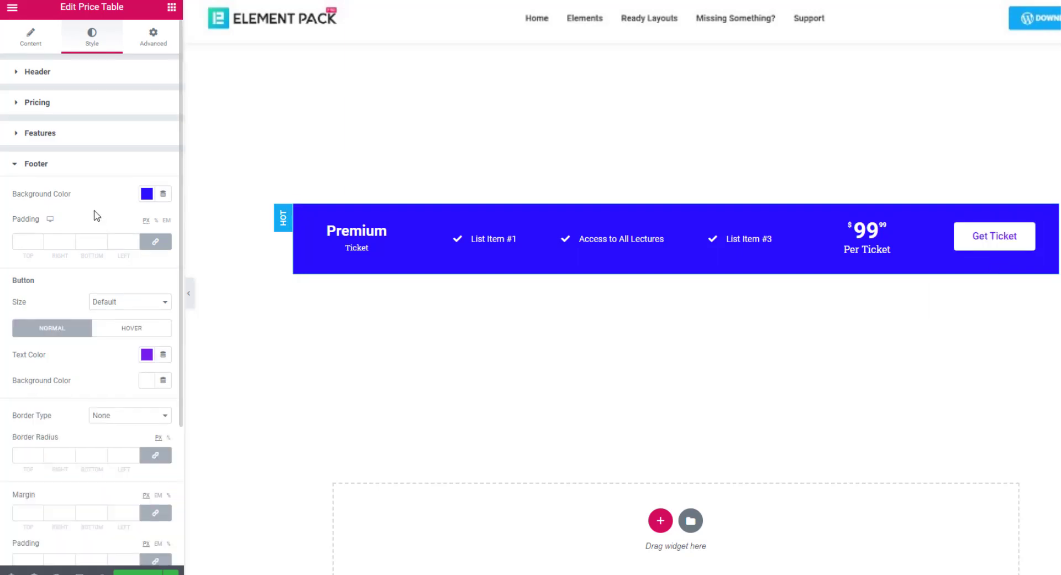
Step: Collapse Footer, step back through Features and Pricing, and leave Header expanded
click(75, 165)
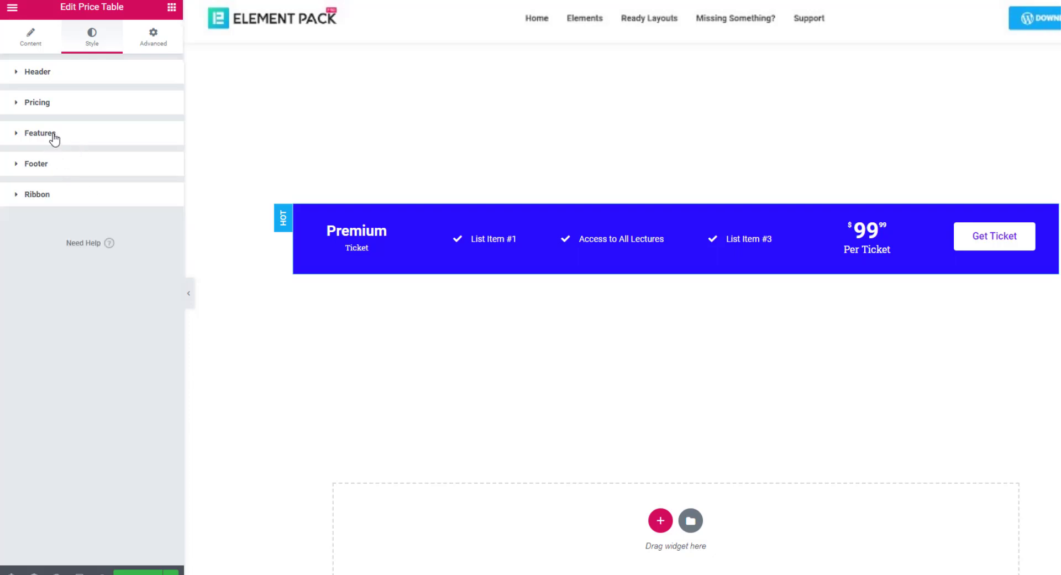
click(54, 137)
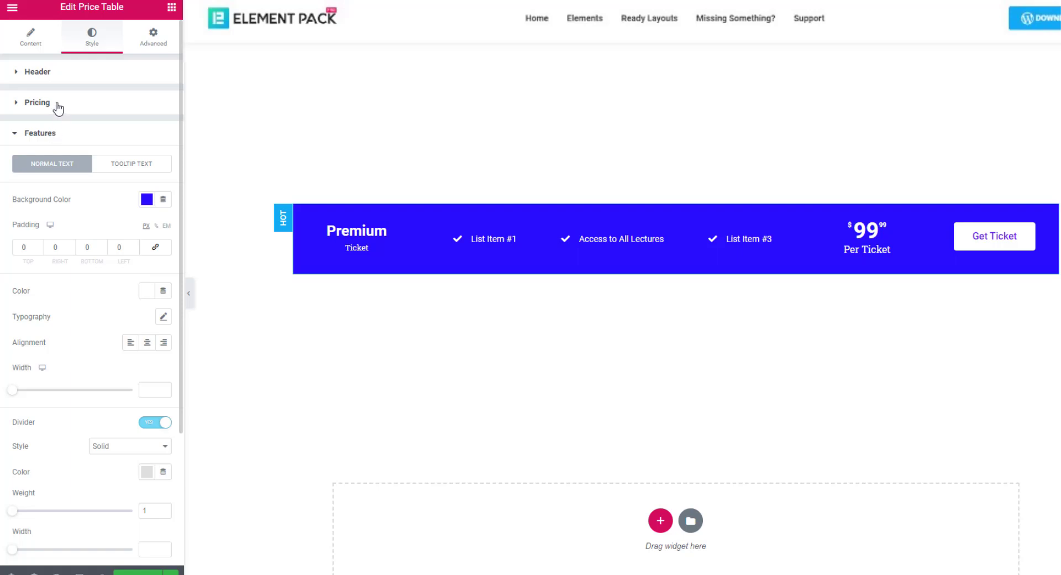
click(28, 106)
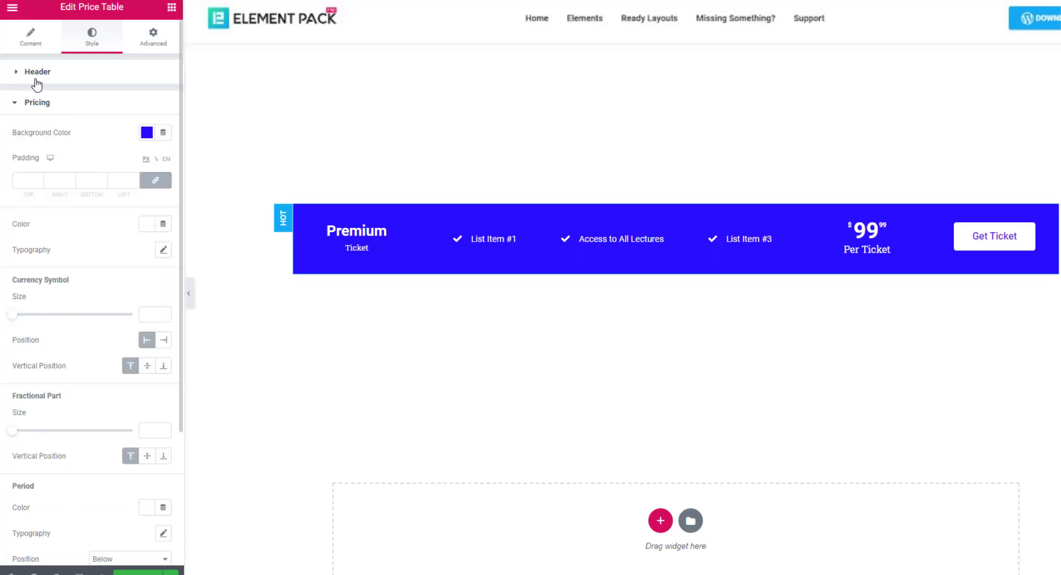
click(35, 77)
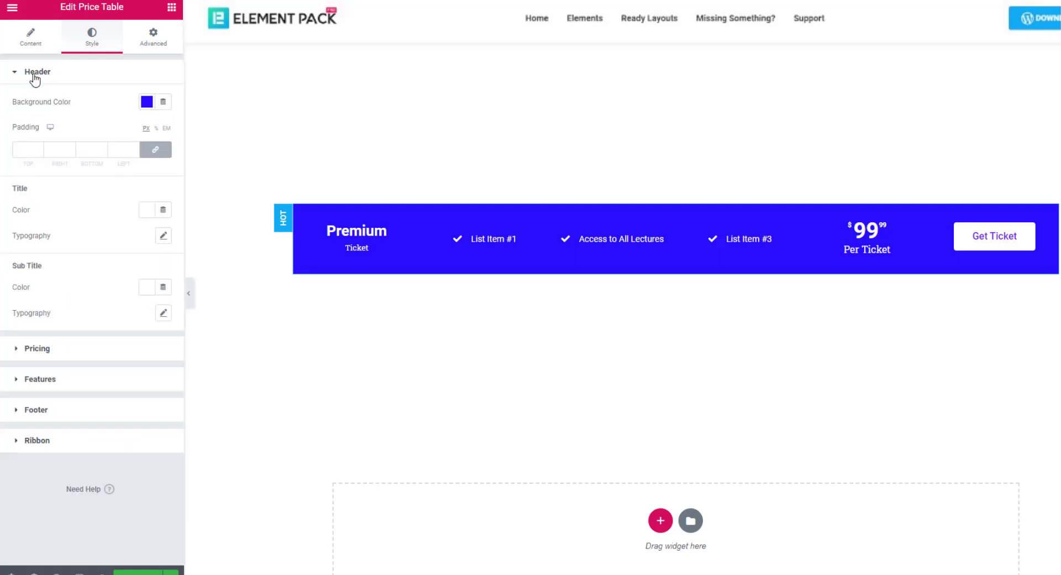
click(35, 78)
click(34, 80)
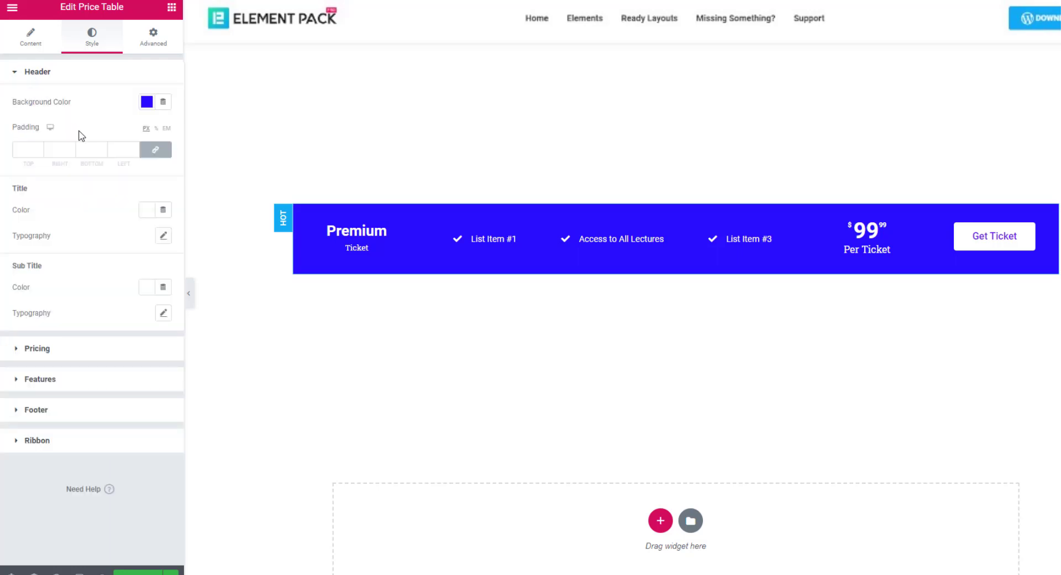